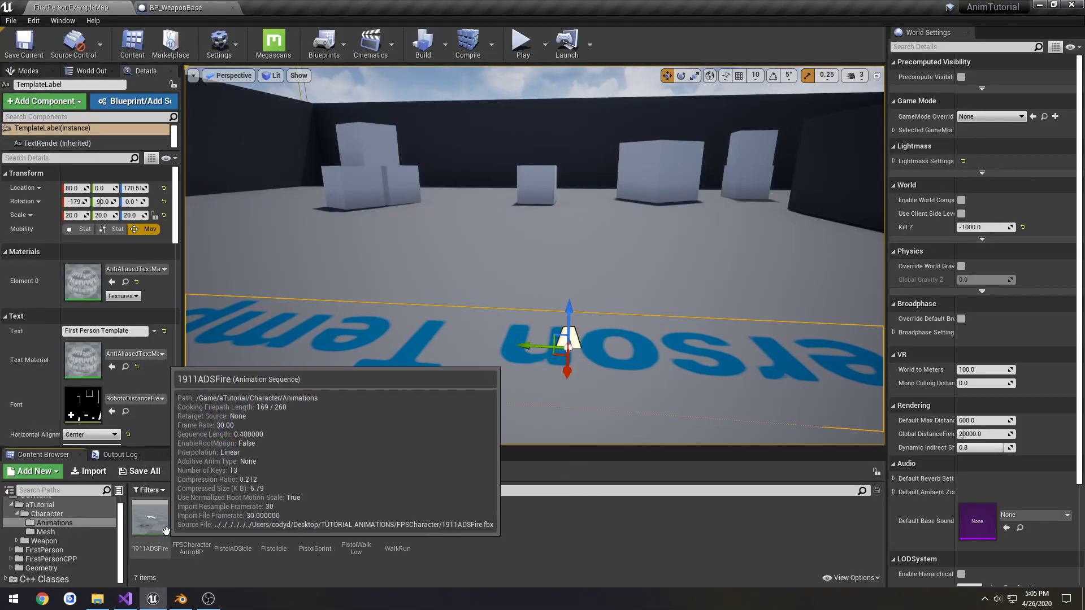
Preview the 1911ADSFire animation from the arms' side, then close its editor.
double_click(149, 517)
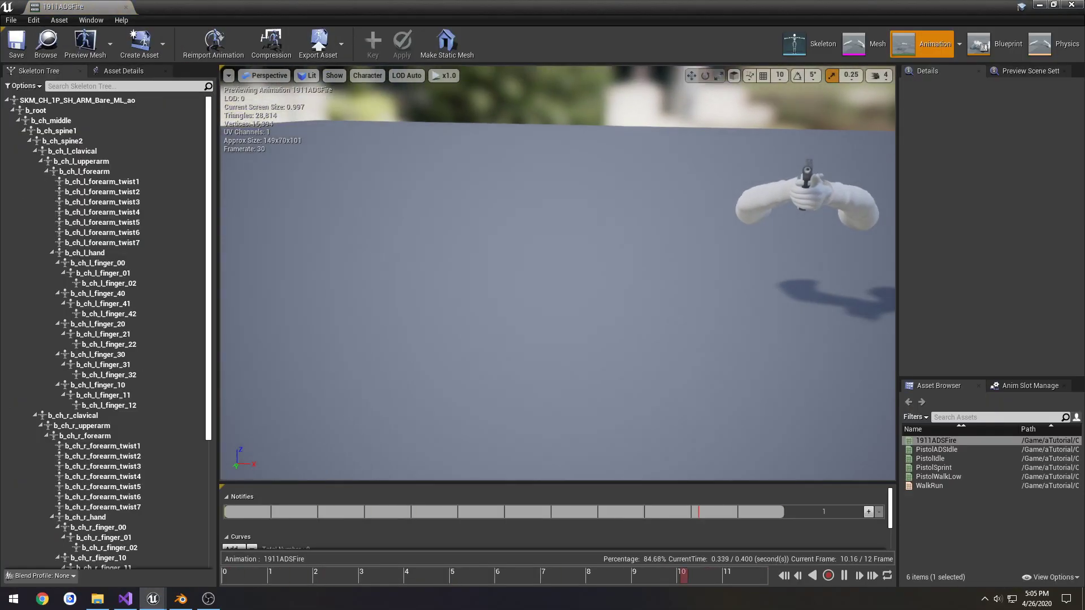
key(d)
right_drag(442, 301, 272, 299)
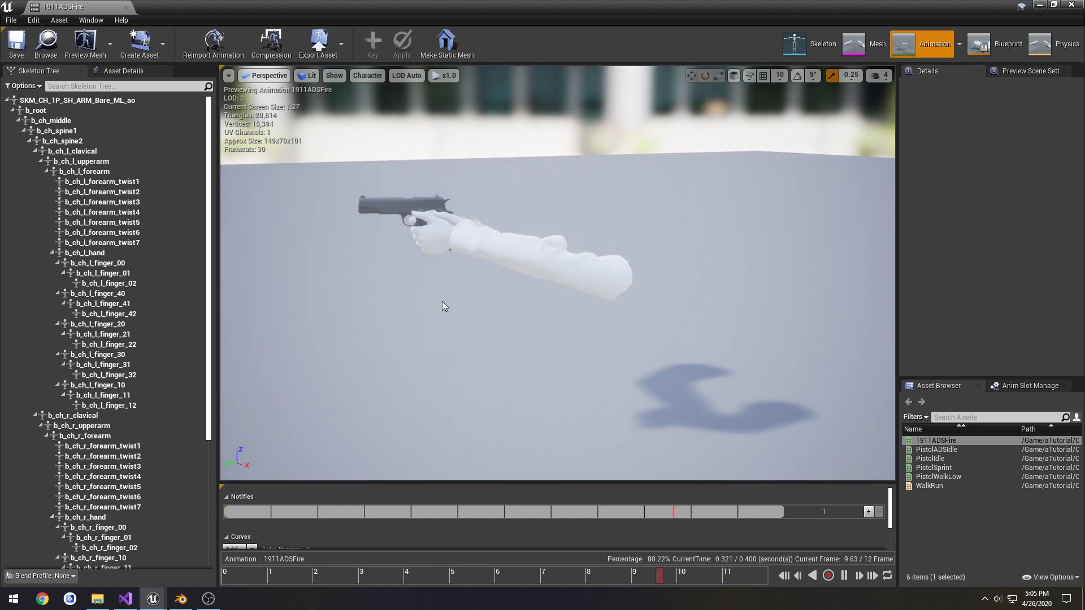
click(126, 7)
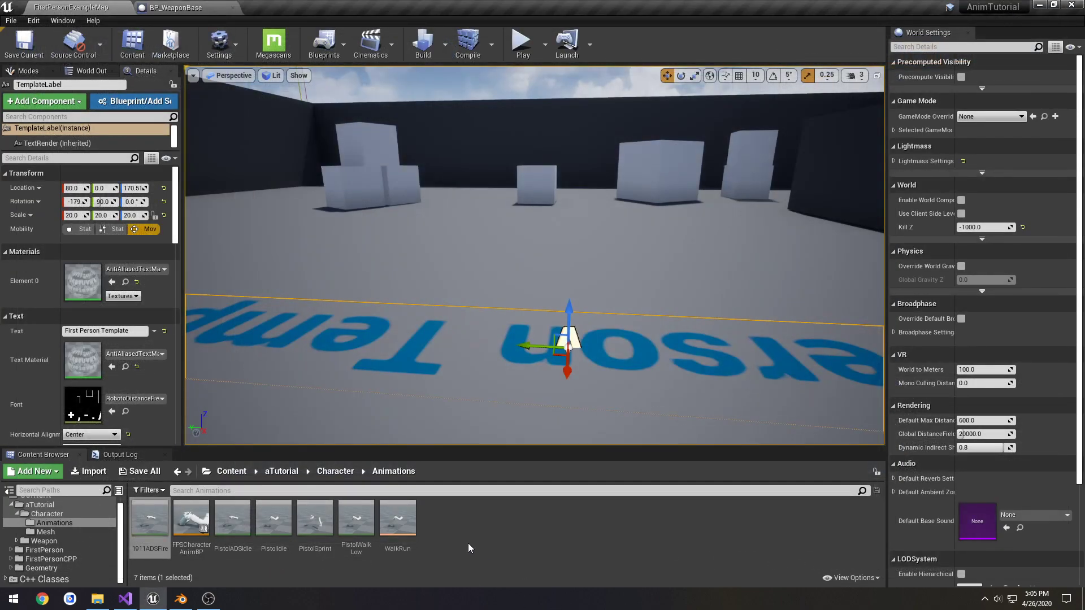
Go back to the Mesh folder and open FPSCharacter_Skeleton.
click(438, 511)
key(alt+Left)
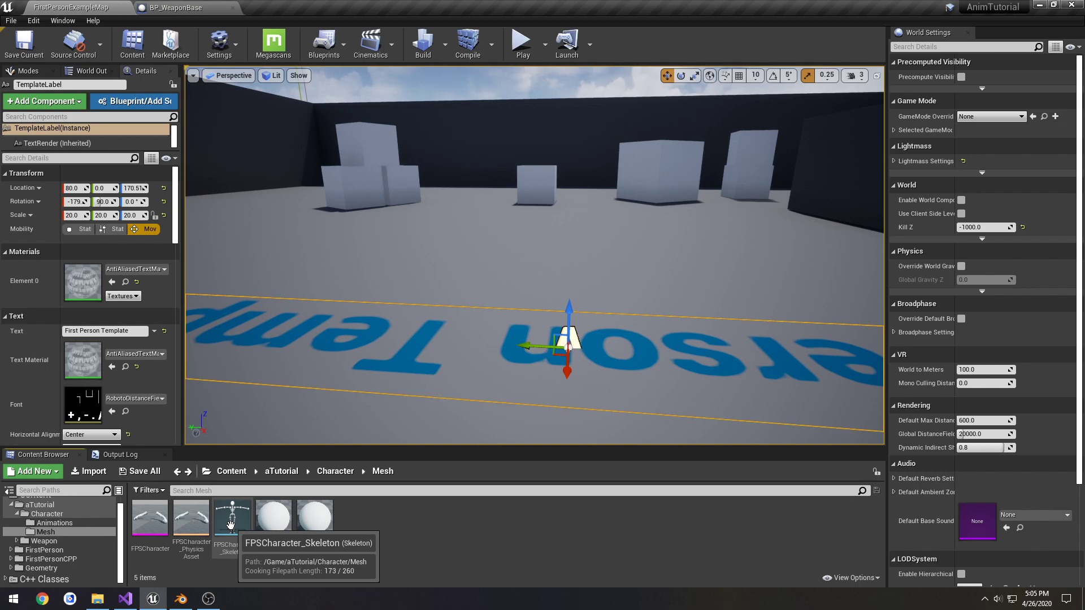
double_click(230, 525)
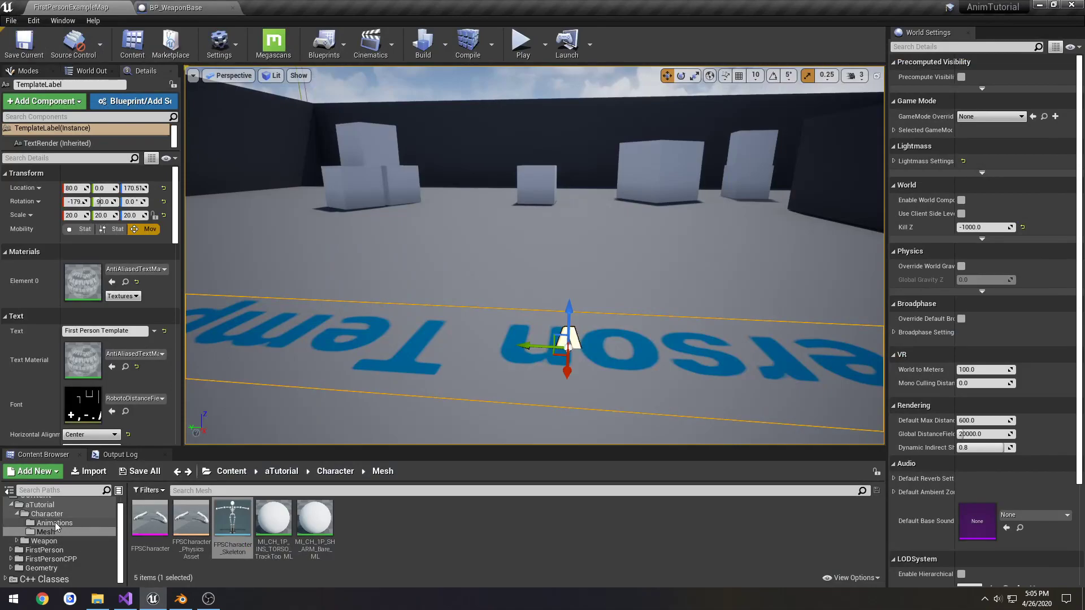
Show the Animations folder, then in Blender make 1911Fire the active action and save.
click(55, 523)
click(182, 601)
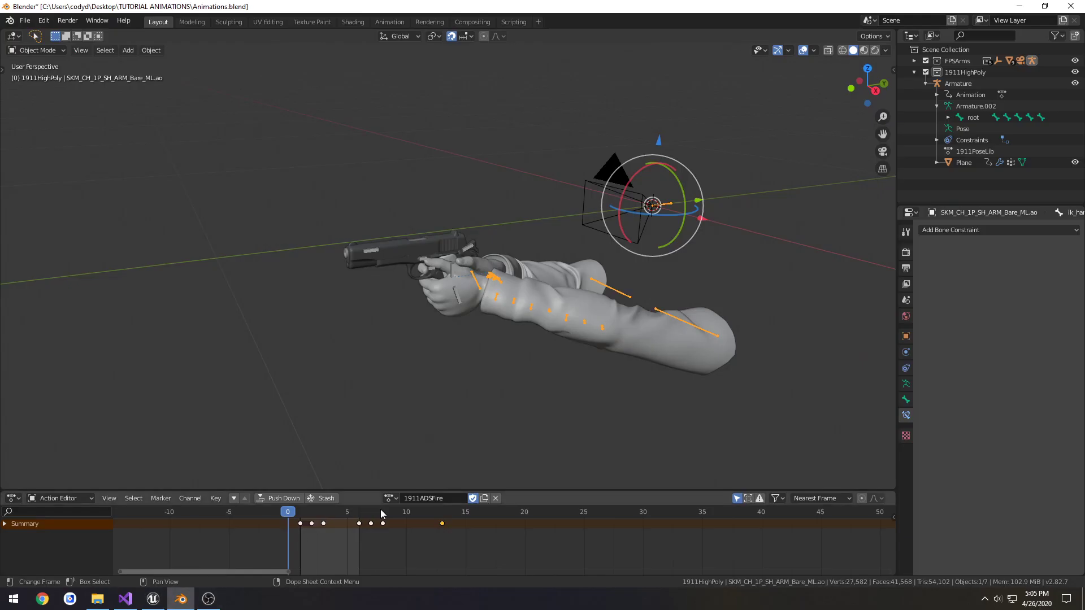
click(390, 498)
click(402, 405)
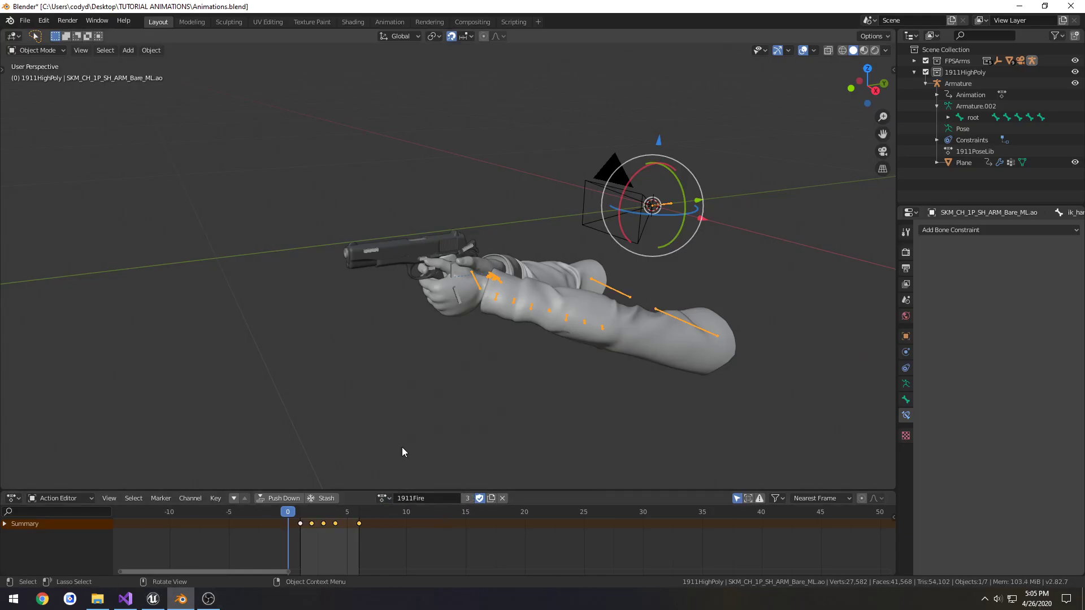
click(385, 499)
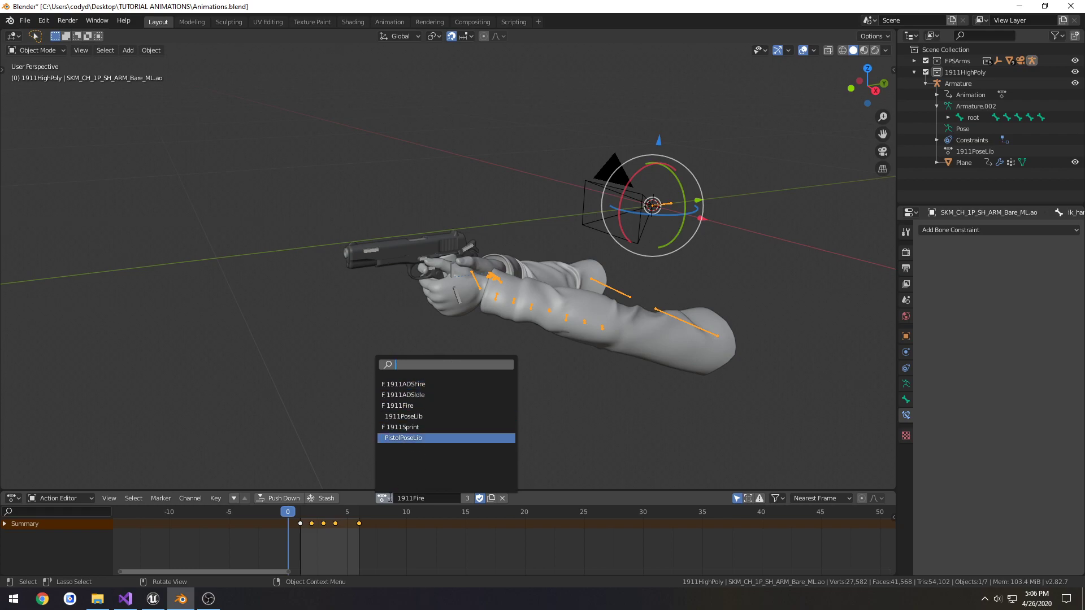
click(388, 499)
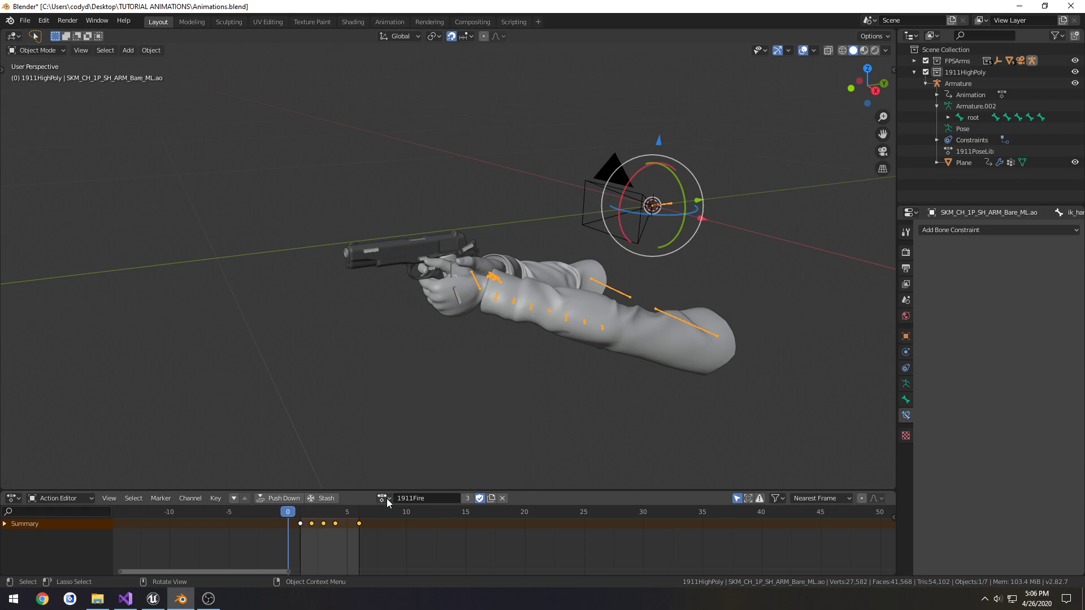
key(ctrl+s)
key(alt+Tab)
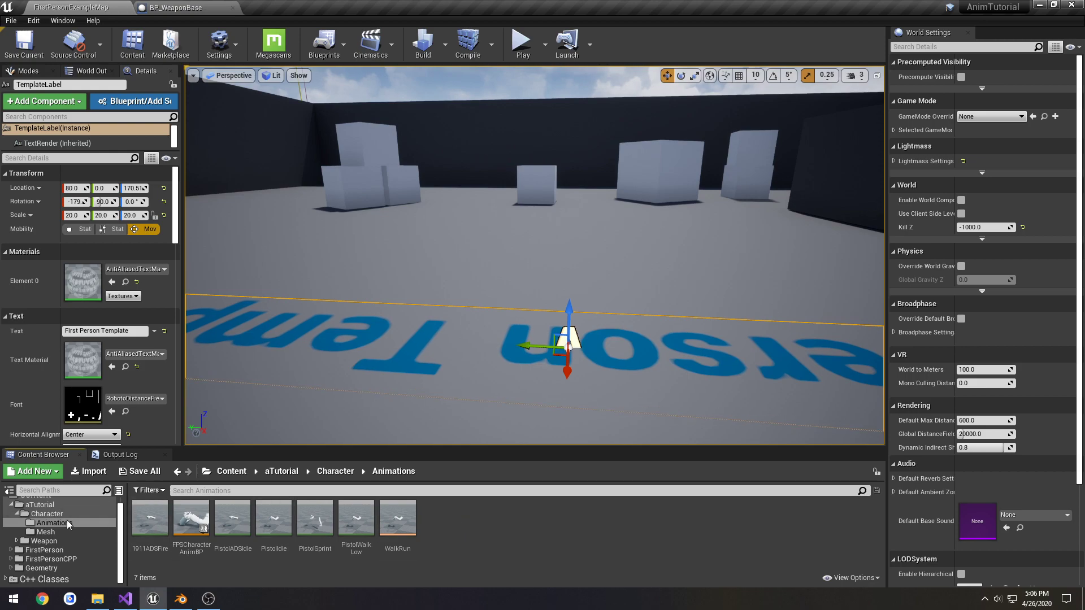
Create an Animation Montage based on FPSCharacter_Skeleton, named FireMontage.
right_click(540, 532)
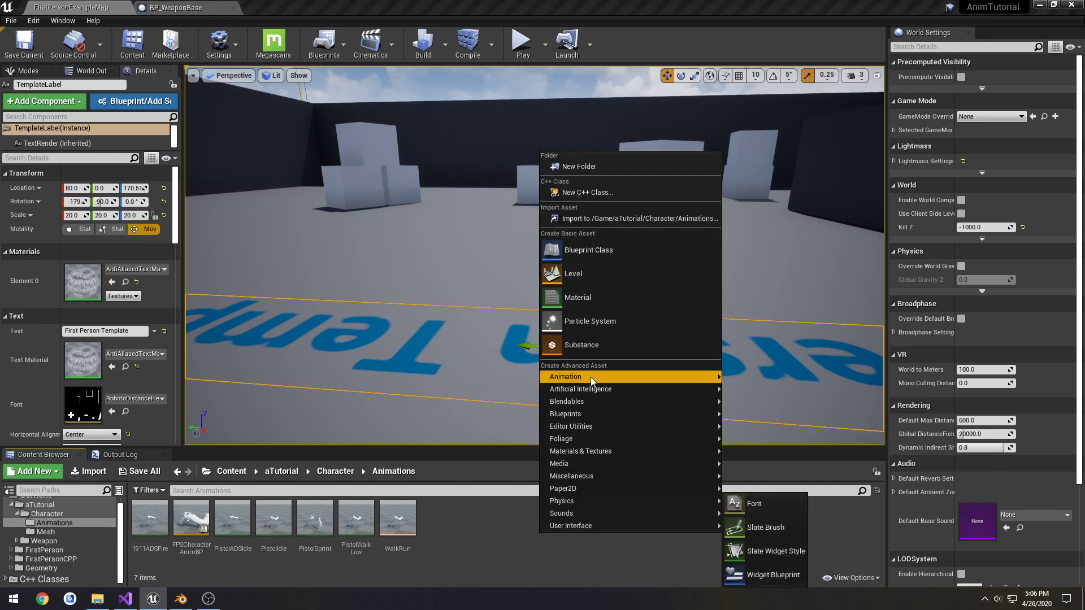
mouse_move(667, 376)
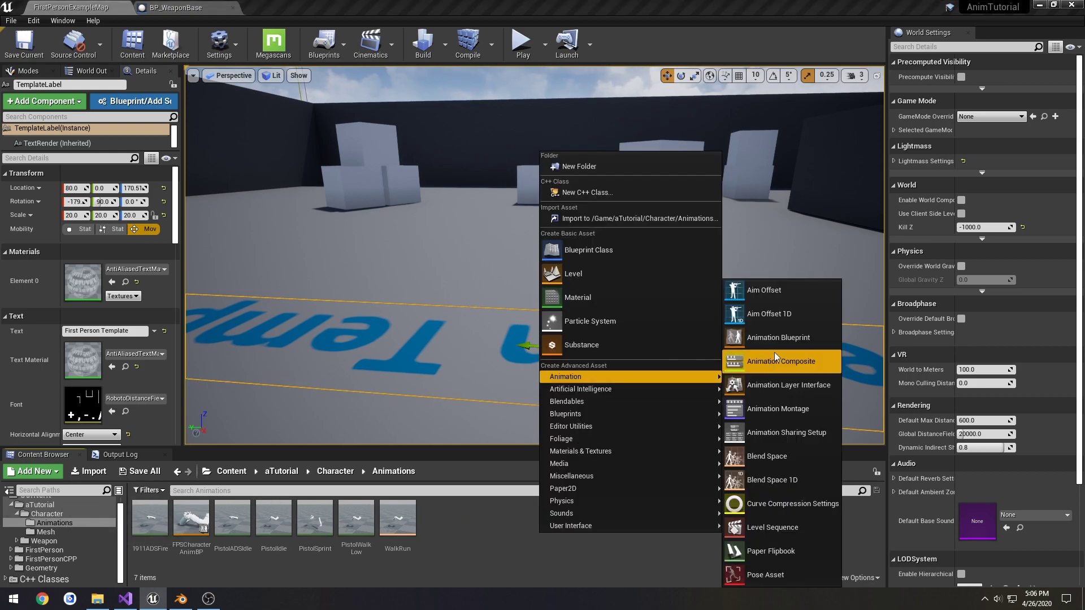
click(778, 409)
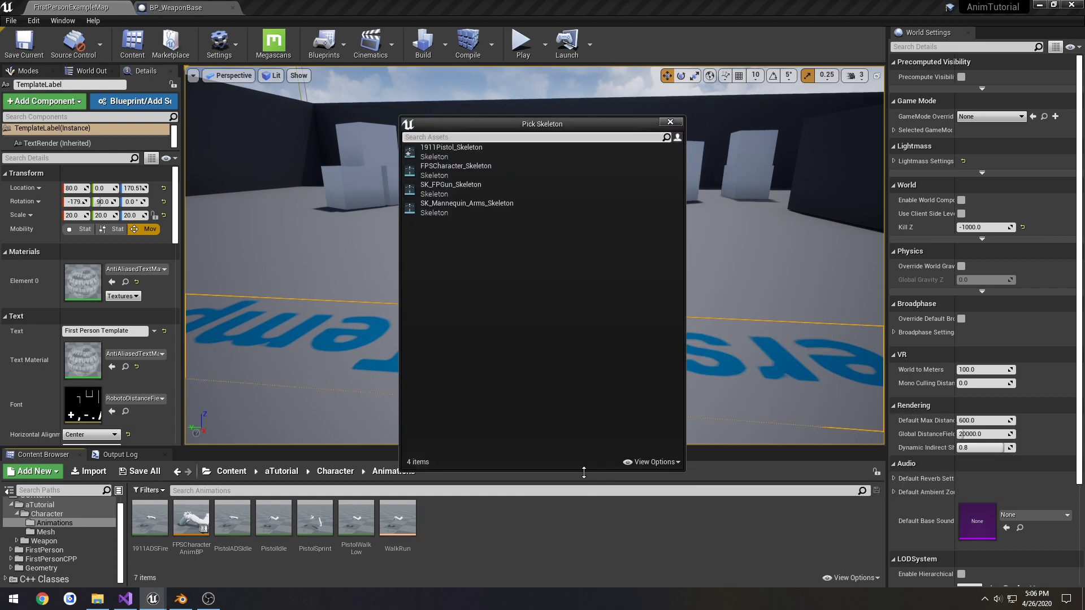
click(465, 169)
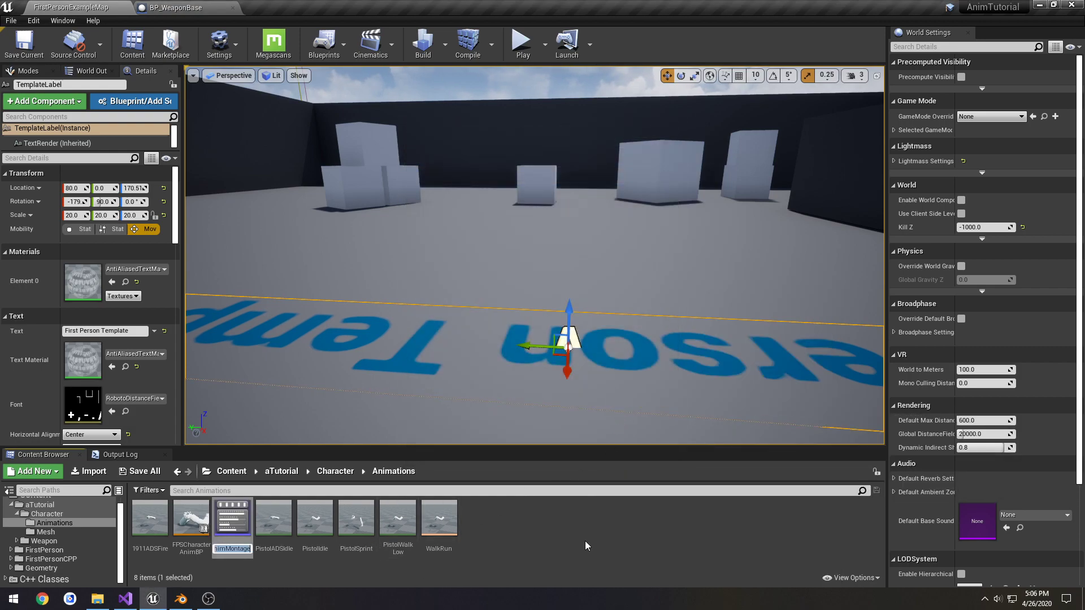
text(Fire)
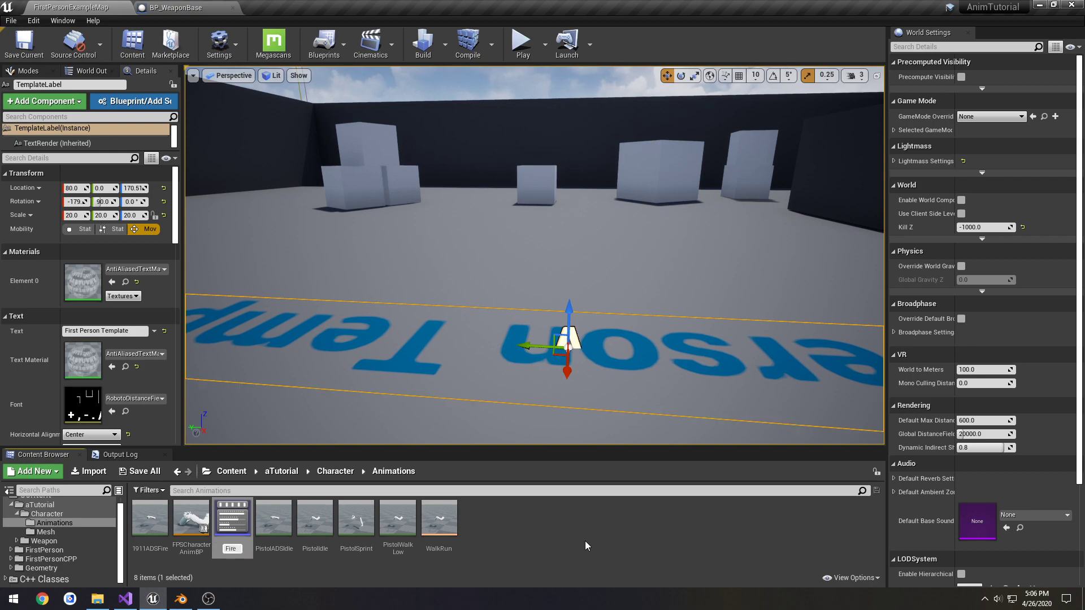
text(Montage)
key(Return)
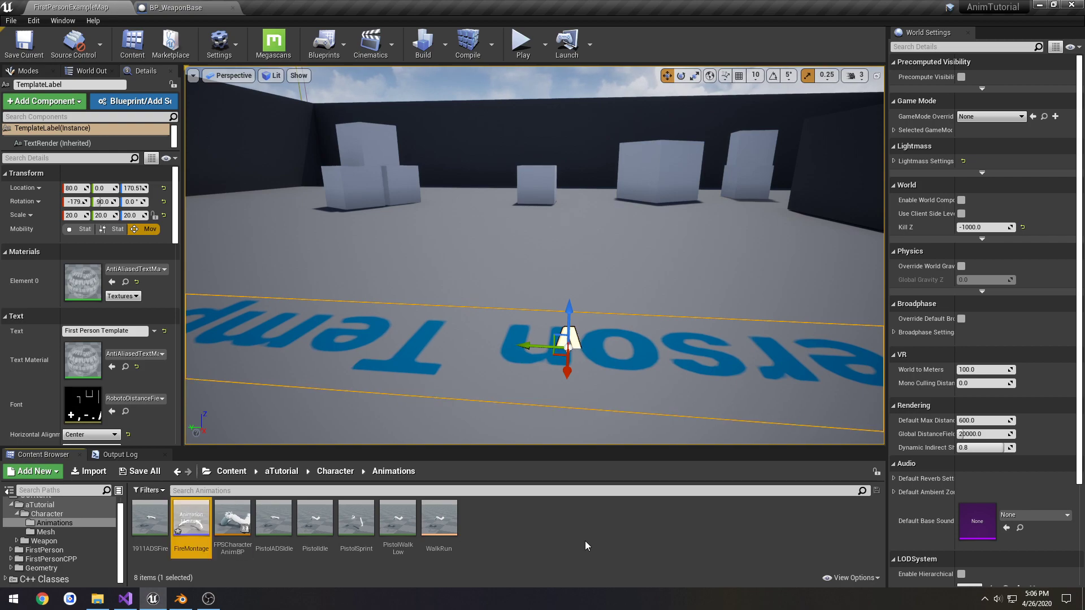
Open FireMontage, show Asset Details, and drop 1911ADSFire onto the slot track.
double_click(193, 520)
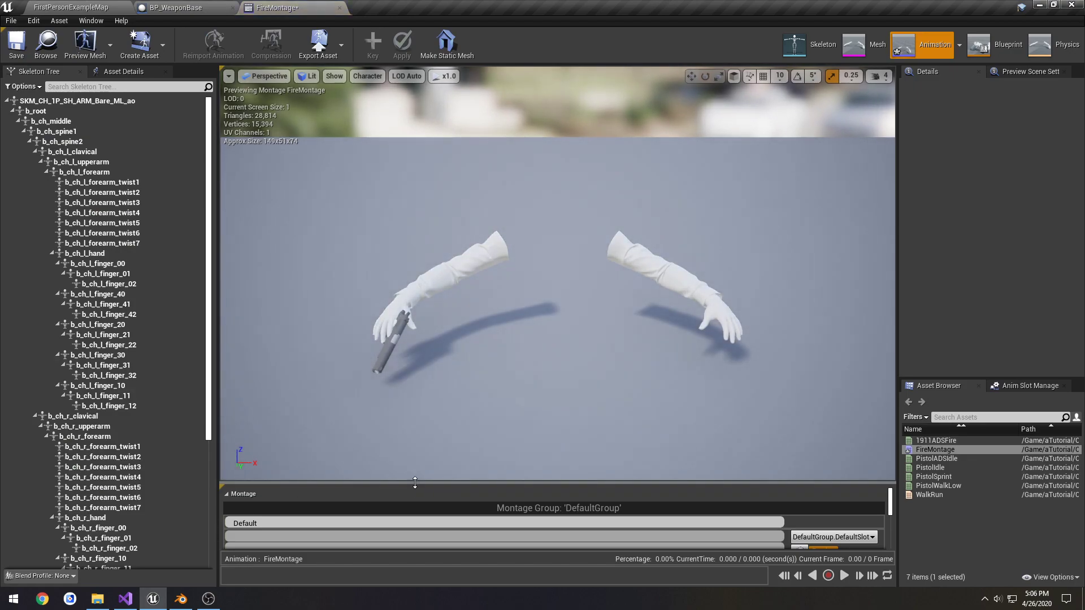
drag(414, 482, 414, 413)
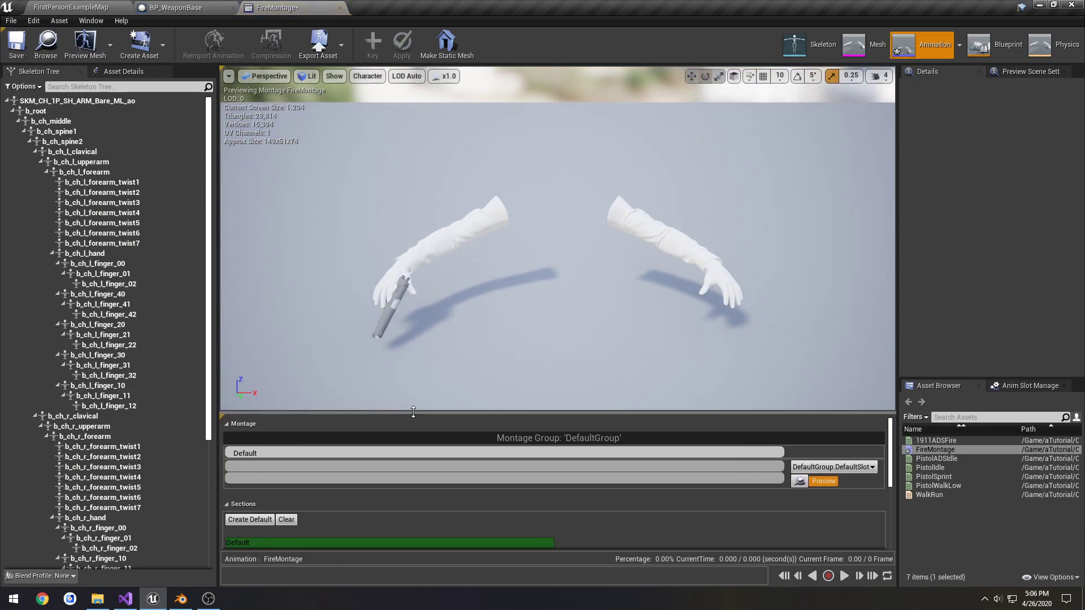
click(125, 72)
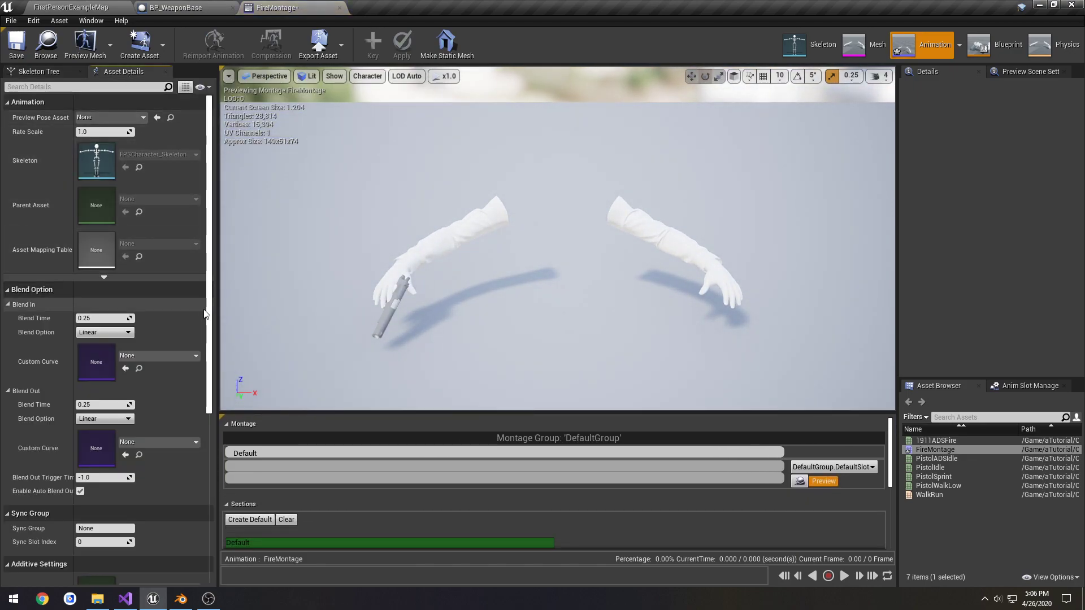
click(8, 391)
click(8, 305)
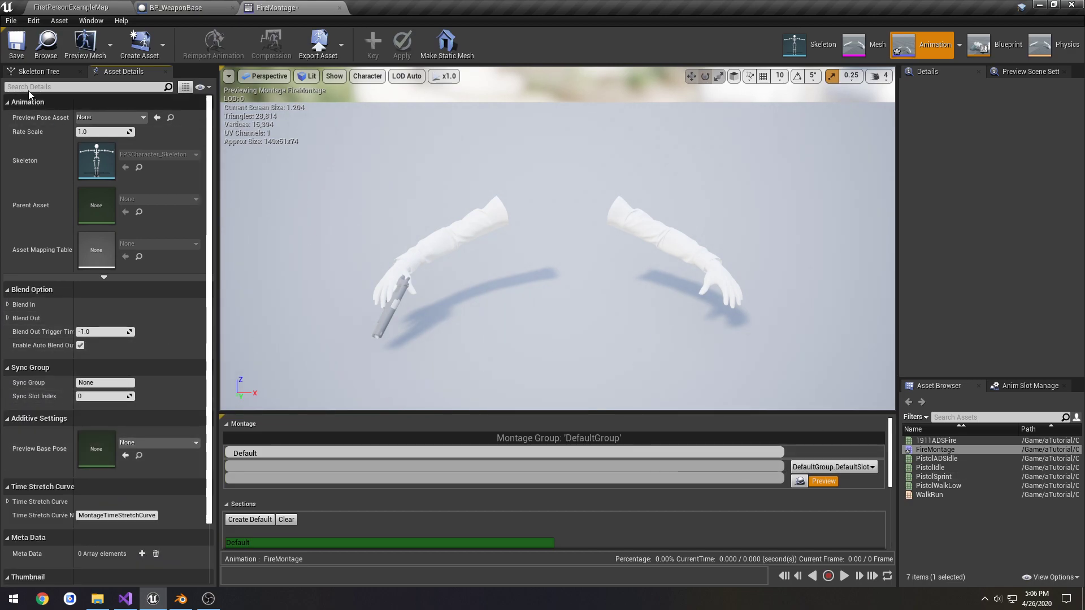
click(960, 440)
drag(960, 439, 319, 470)
Frame the pistol in the preview at camera speed 1 and play the montage.
right_drag(667, 243, 523, 210)
key(d)
click(878, 77)
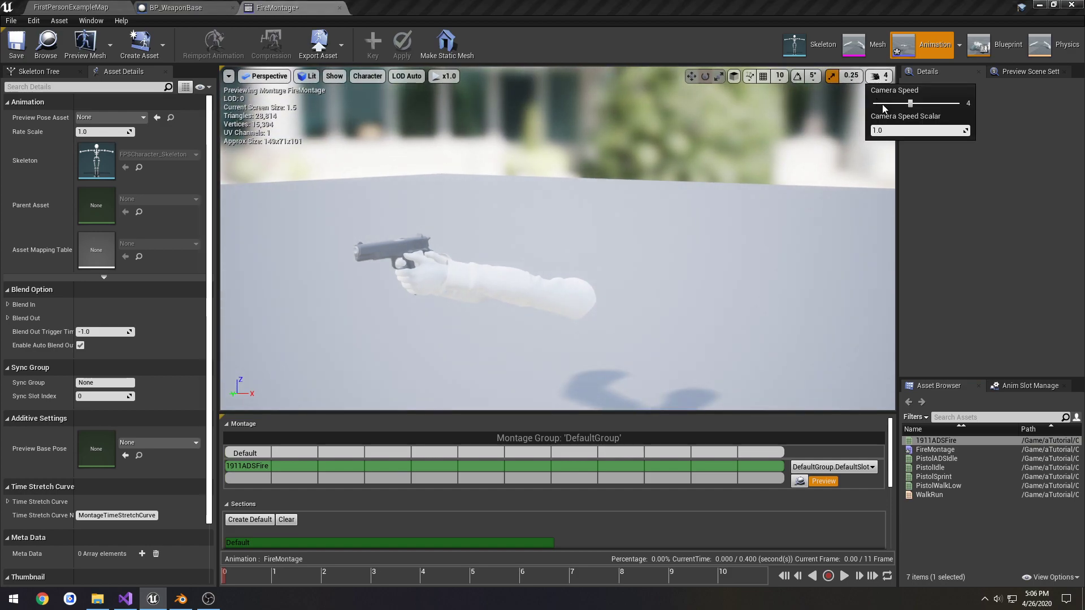
click(884, 104)
right_drag(839, 206, 700, 218)
key(d)
key(w)
click(845, 576)
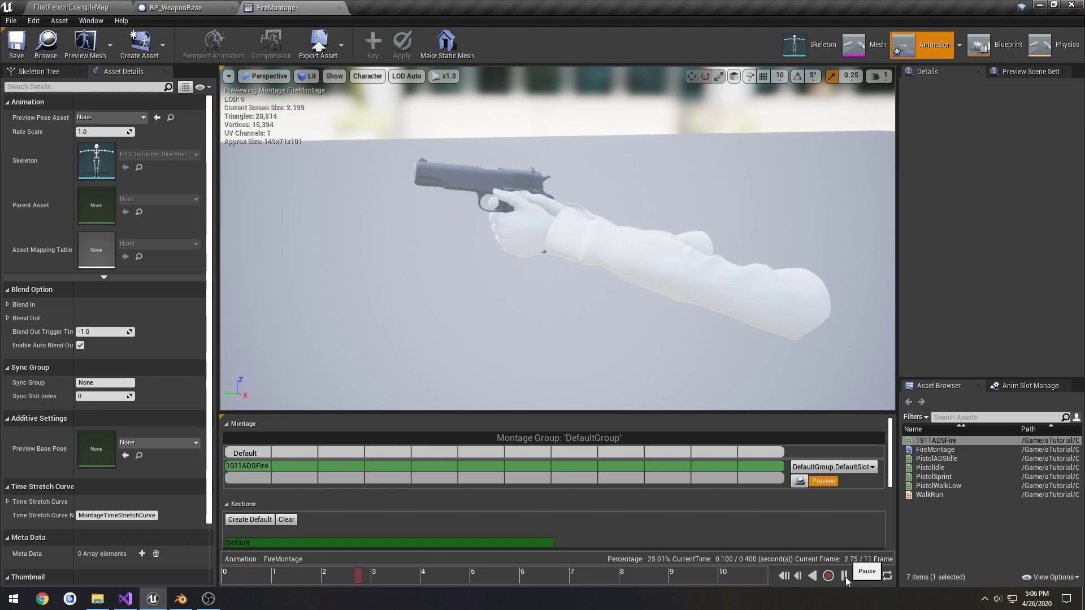
click(252, 577)
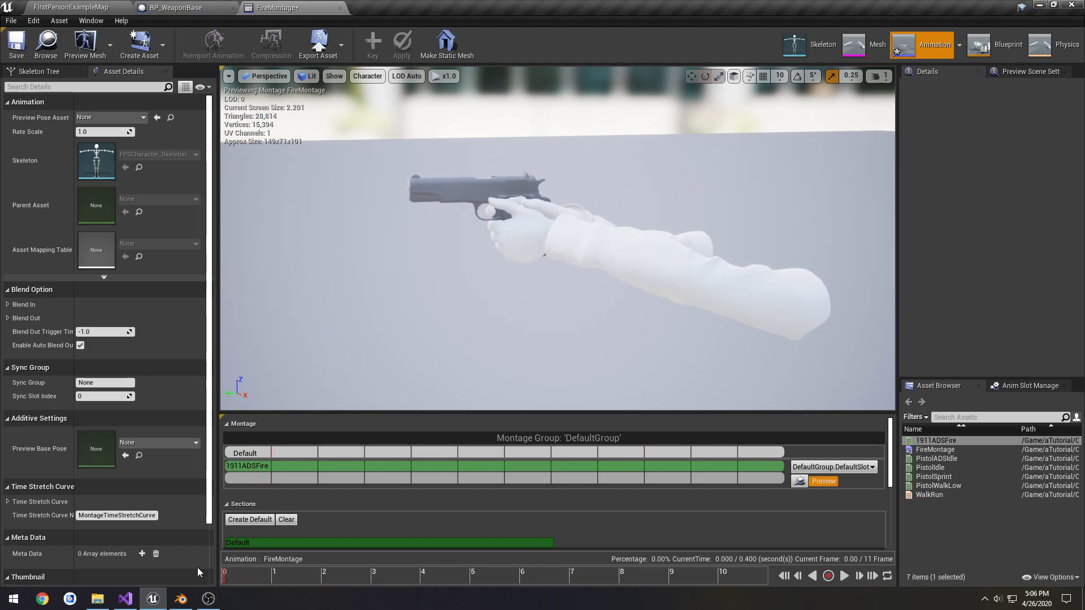
scroll(350, 505, down, 2)
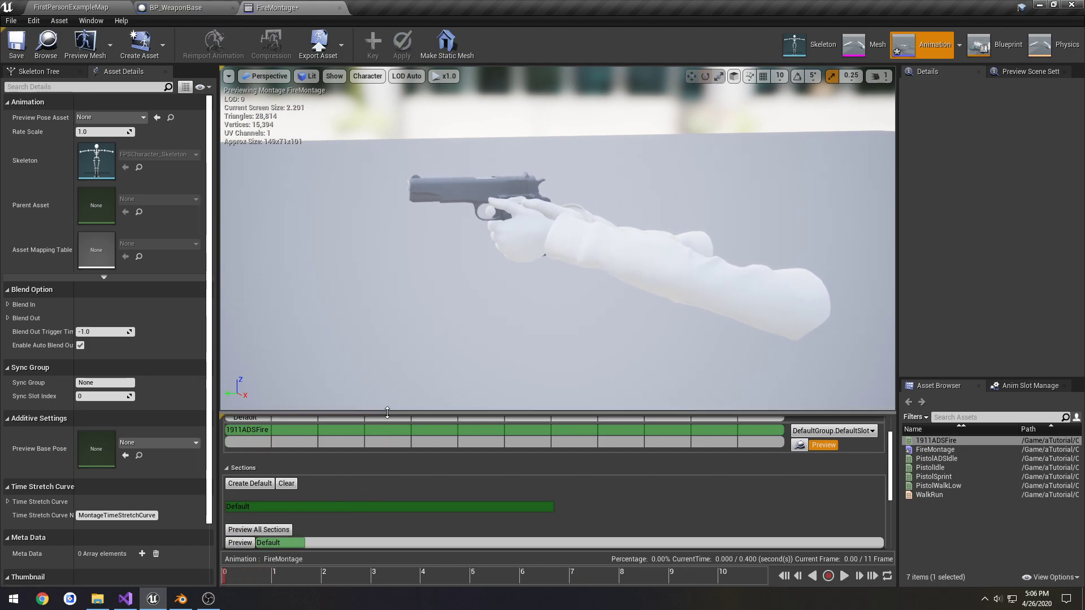
Add PistolADSIdle after the fire clip and scrub through the combined montage.
drag(388, 413, 388, 380)
scroll(410, 445, up, 1)
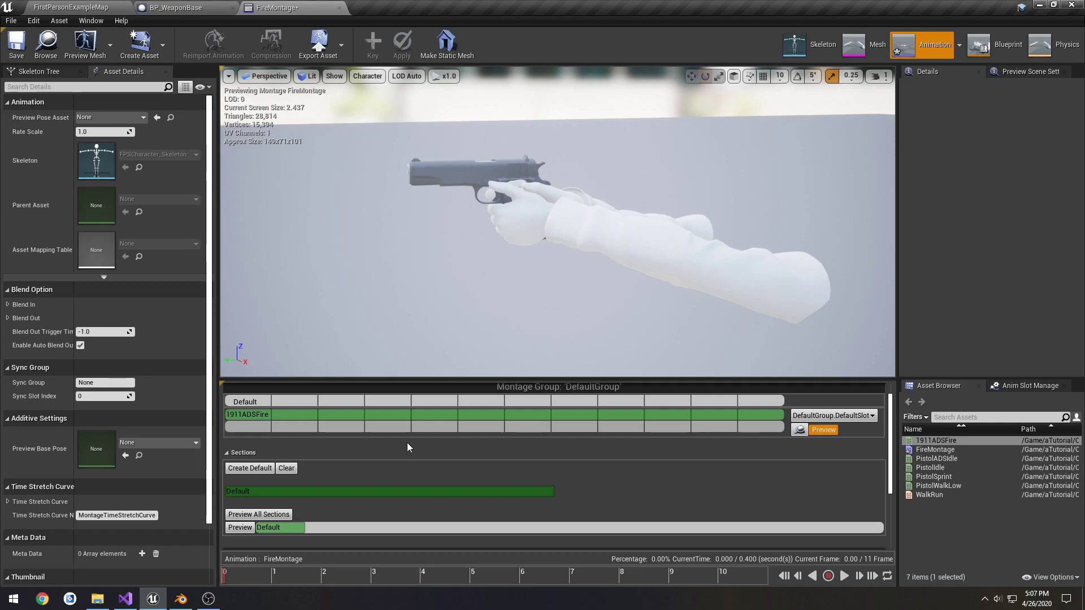
drag(932, 458, 410, 429)
click(241, 399)
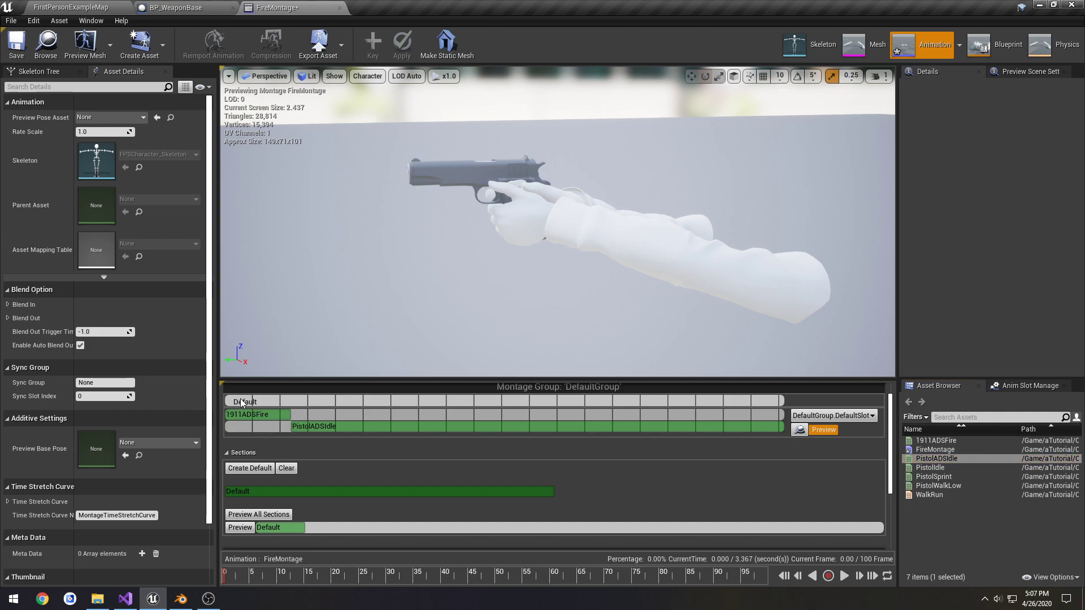
drag(240, 583, 327, 583)
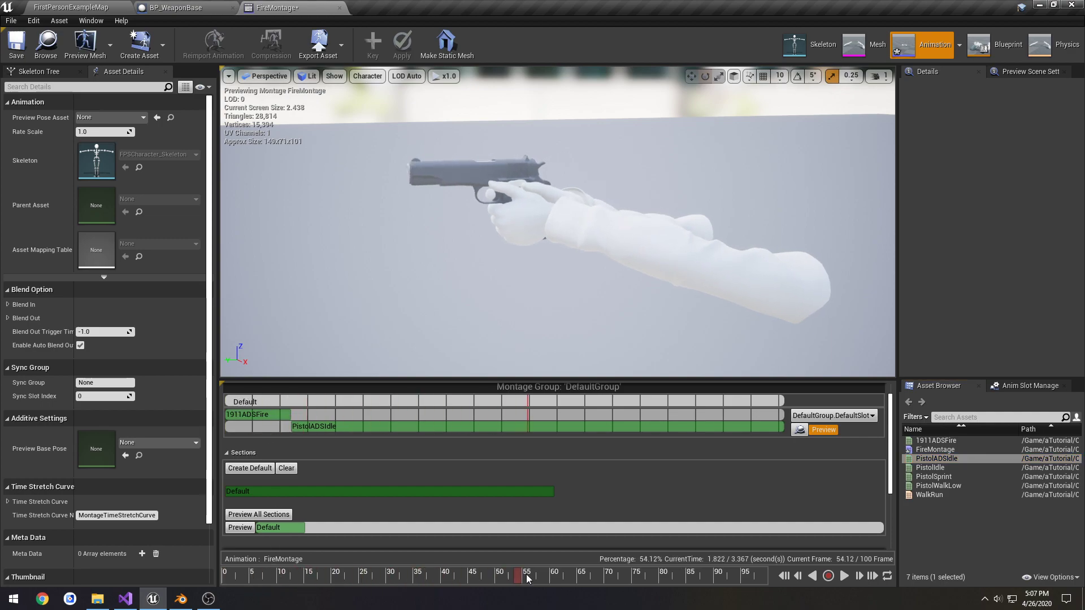
drag(527, 577, 283, 567)
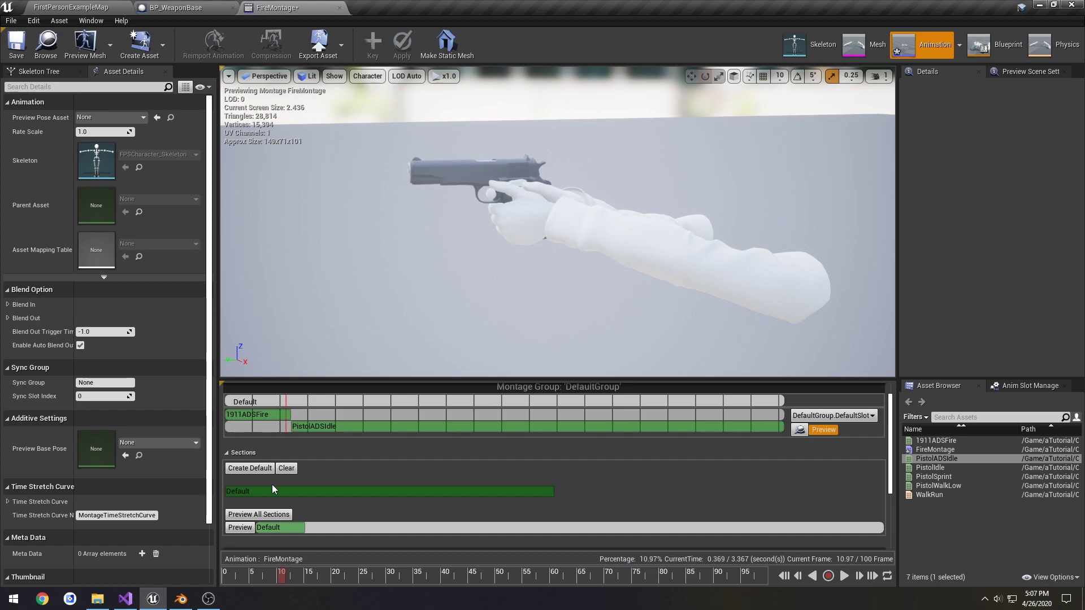
click(286, 470)
Delete the PistolADSIdle segment from the montage track.
scroll(317, 495, down, 1)
scroll(317, 494, down, 1)
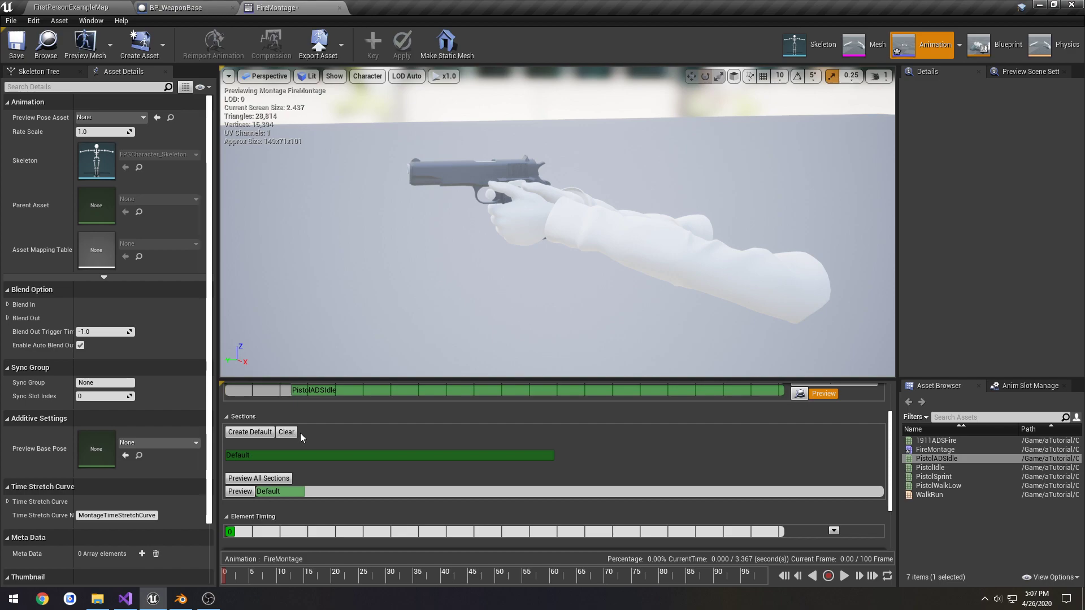
scroll(343, 486, down, 2)
scroll(316, 446, up, 4)
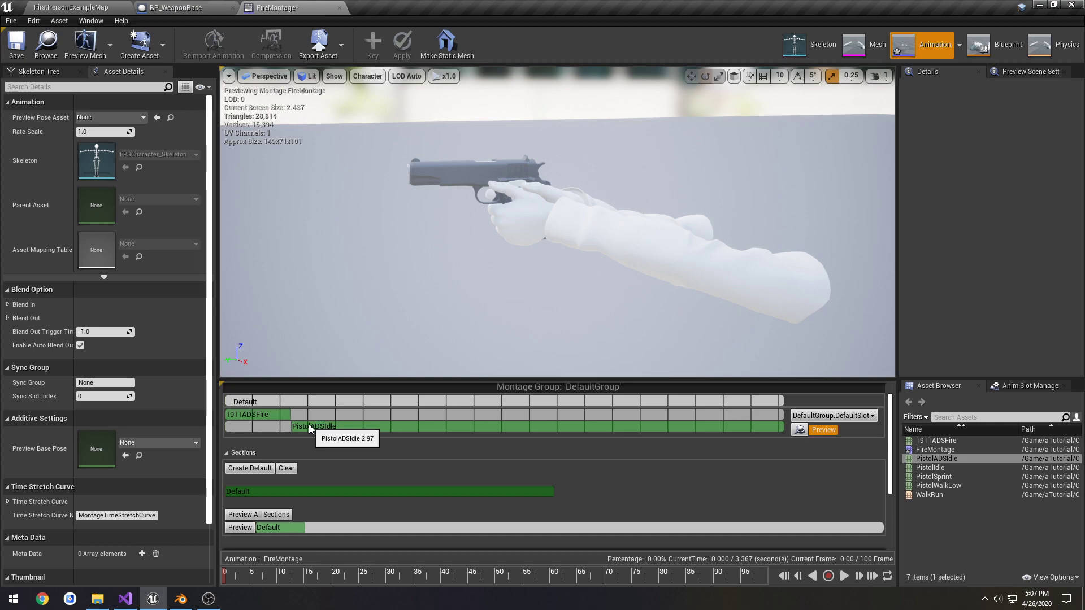
click(308, 425)
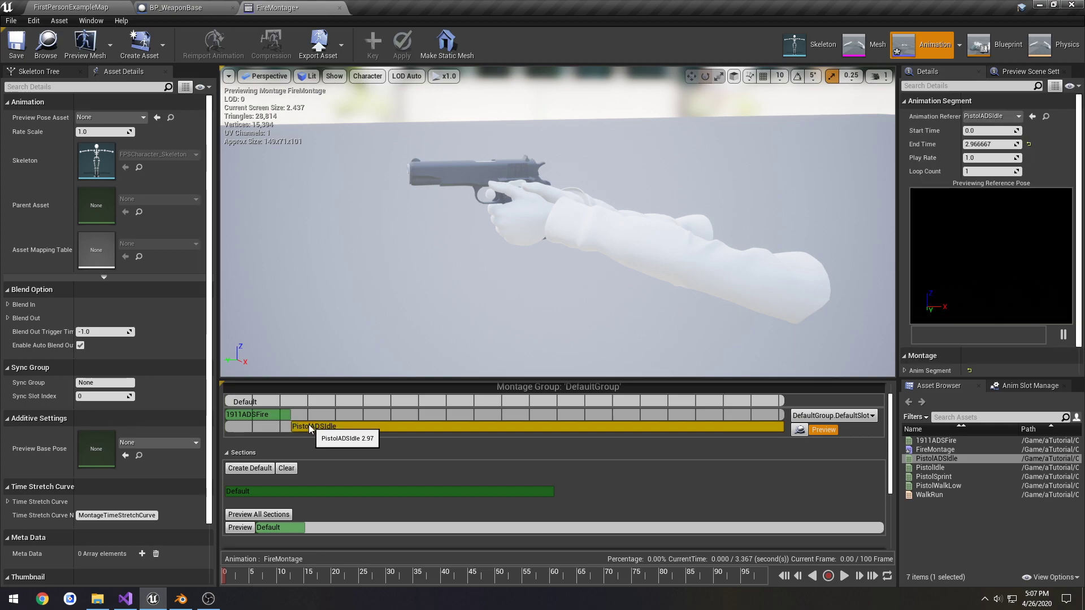
key(Delete)
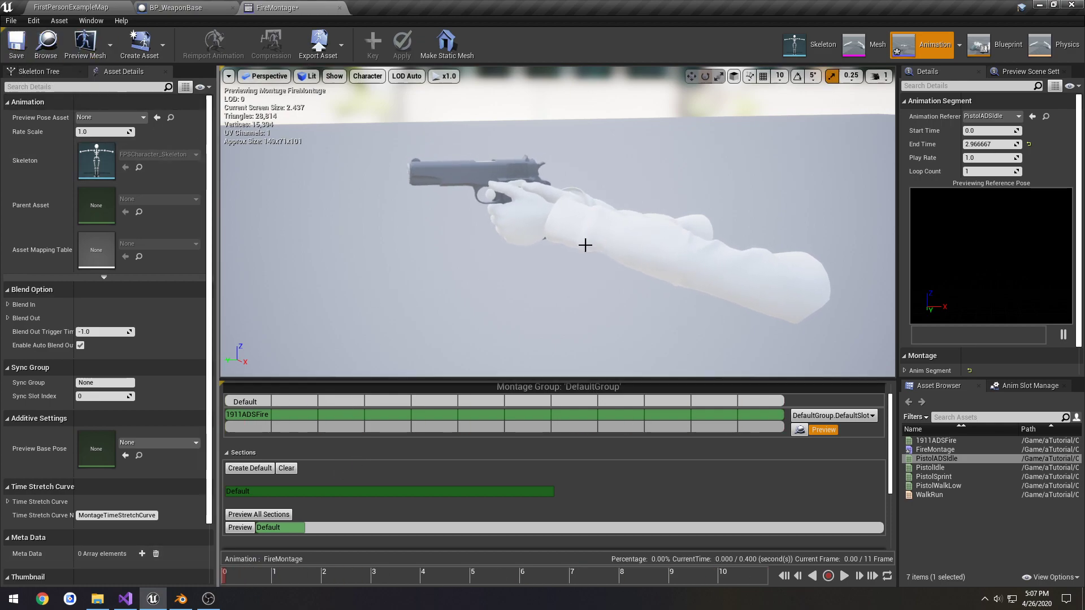
In the Anim Slot Manager, try renaming DefaultSlot and dismiss the references warning.
click(1024, 388)
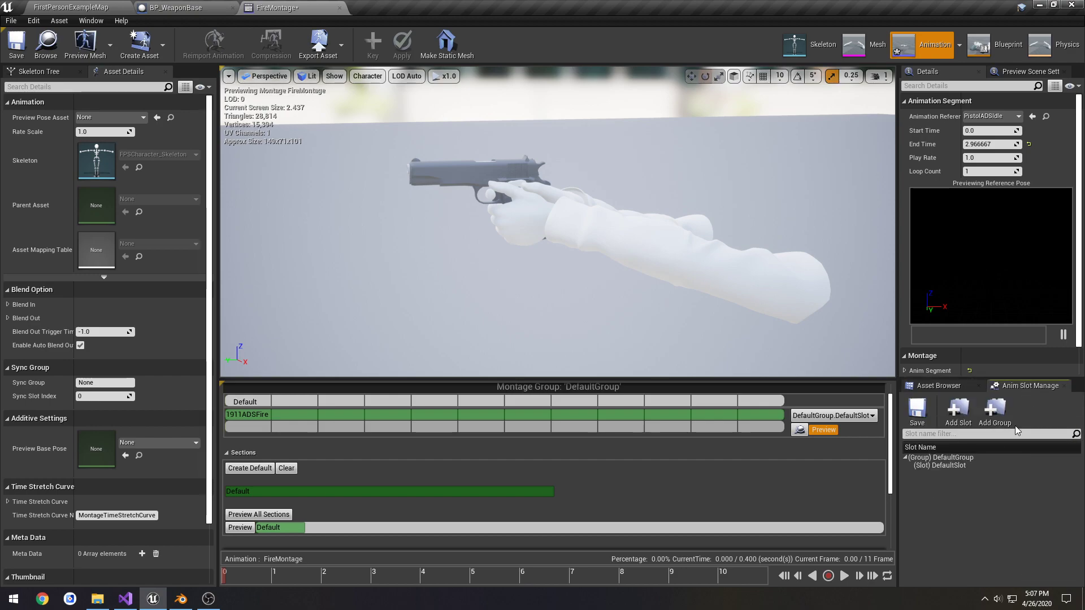
click(945, 463)
right_click(948, 463)
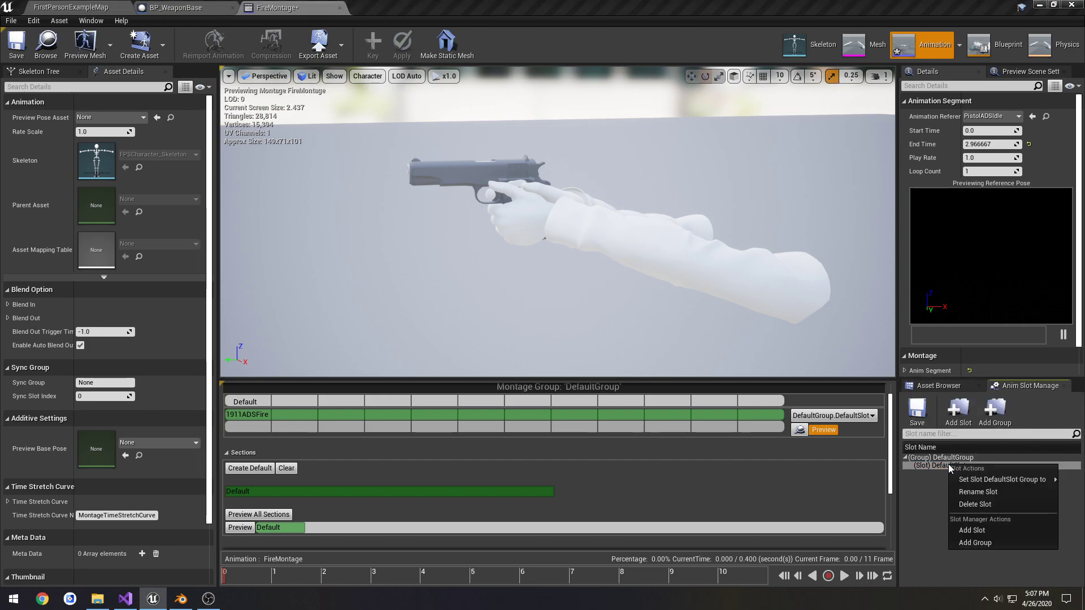
click(969, 493)
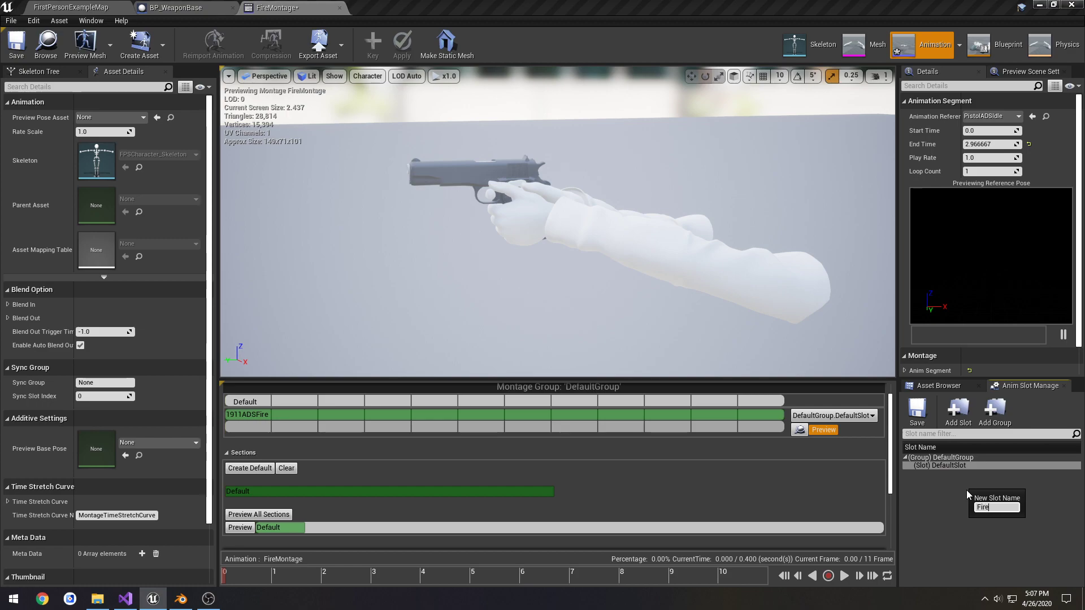
key(Return)
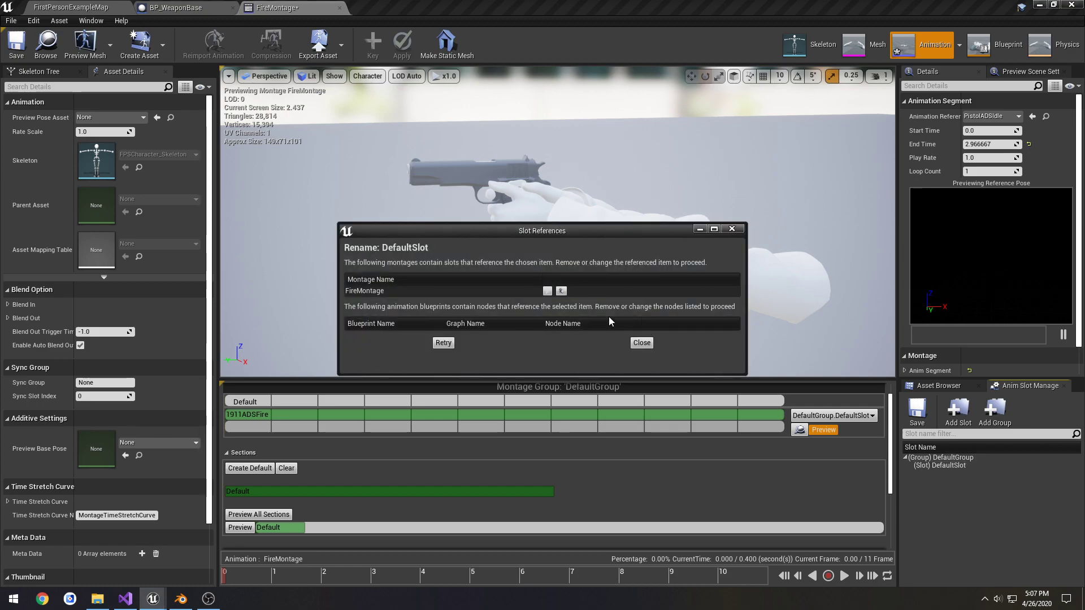
click(642, 343)
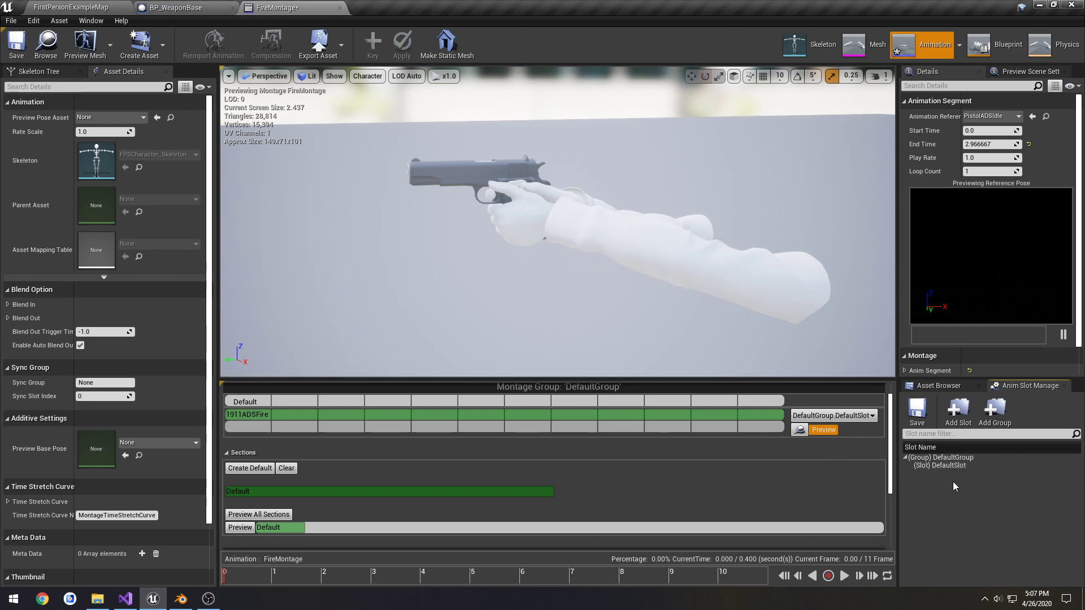
Add a Fire slot to DefaultGroup and assign the montage track to DefaultGroup.Fire.
click(963, 422)
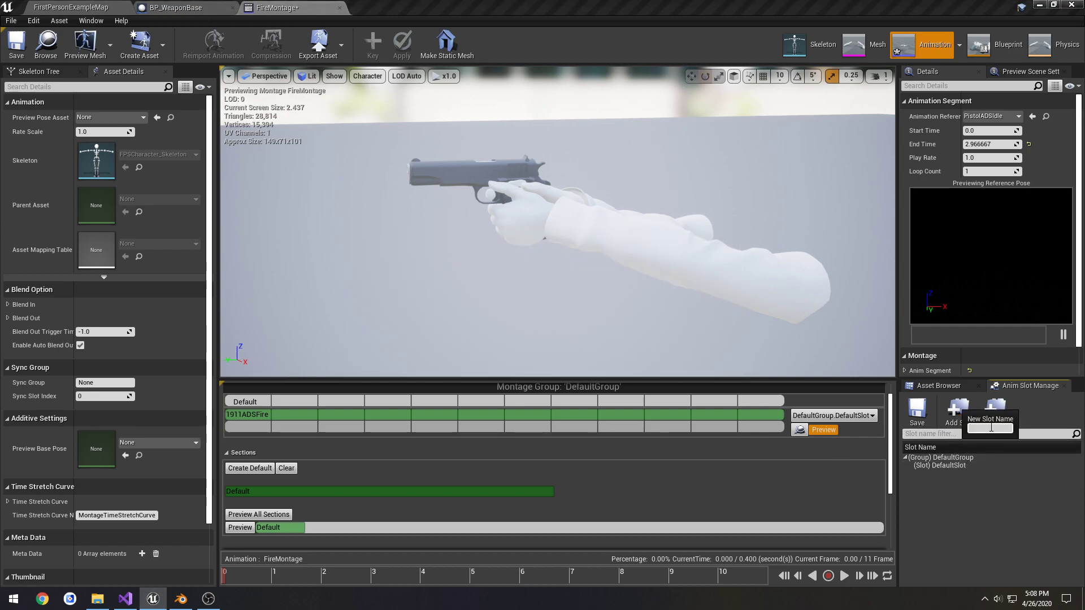
text(Fire)
key(Return)
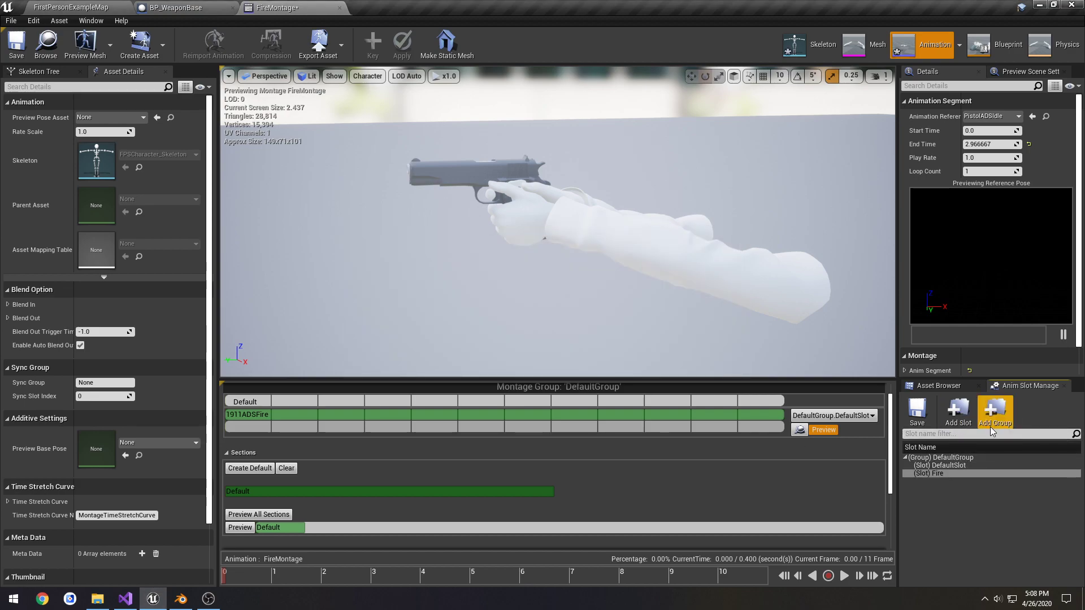
click(853, 417)
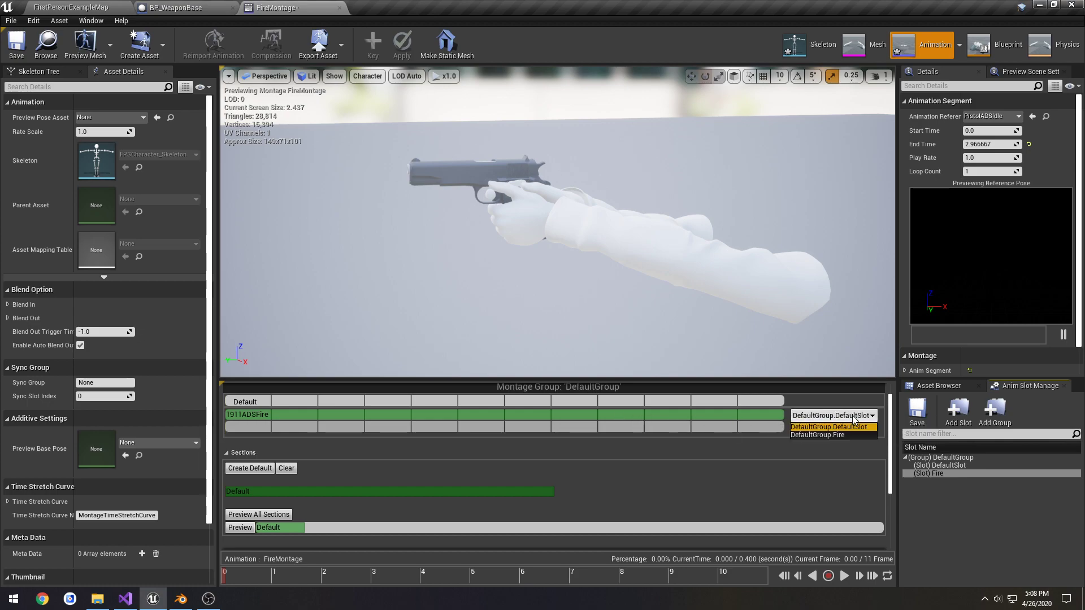
click(825, 436)
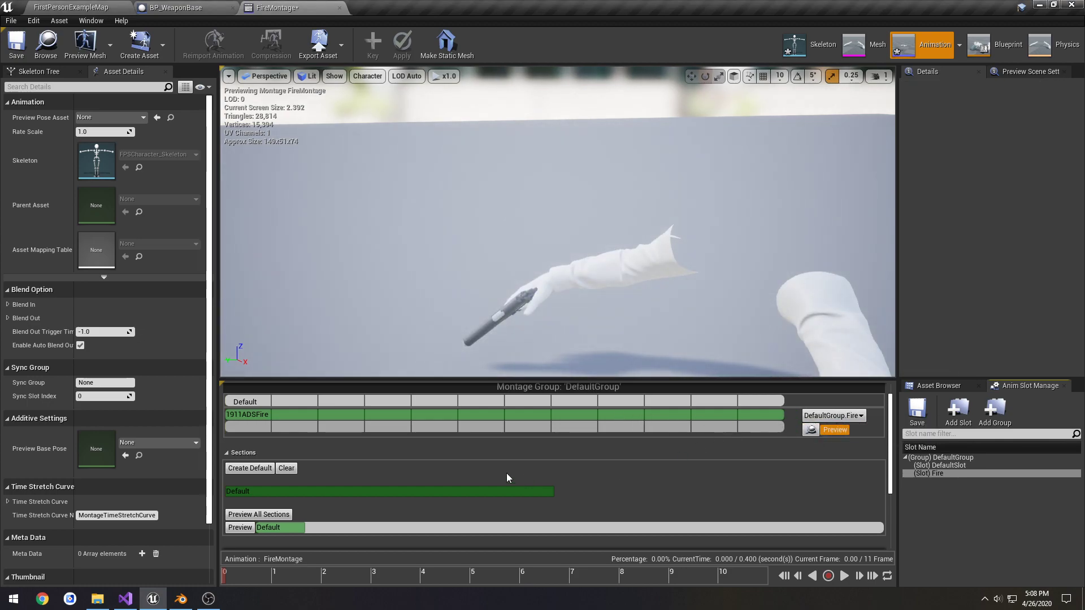
drag(237, 559, 190, 561)
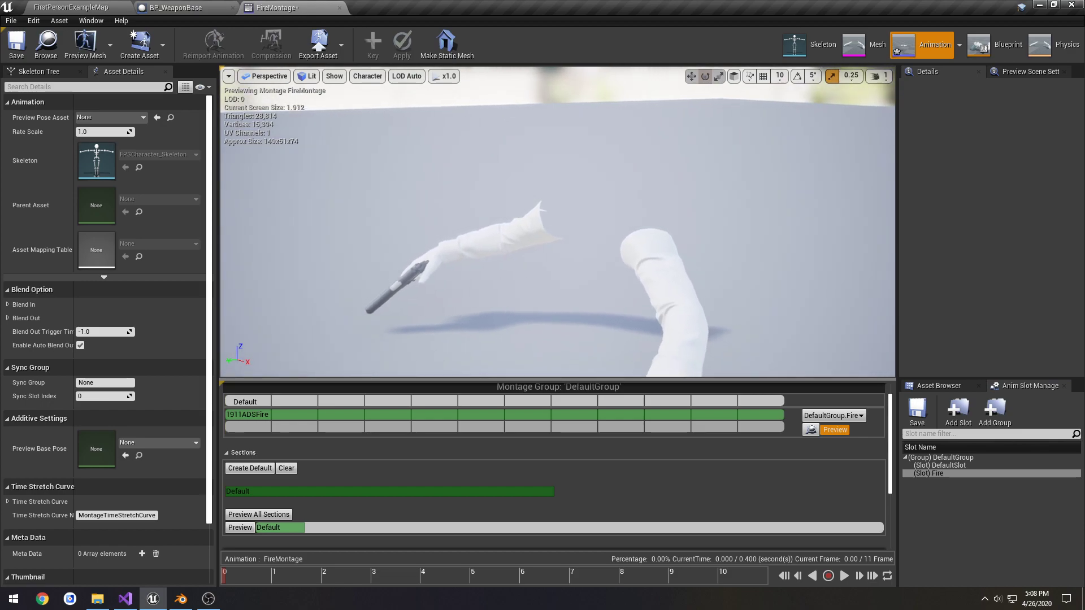
Re-add 1911ADSFire, remove the extra segment, and play the single-clip montage preview.
click(939, 386)
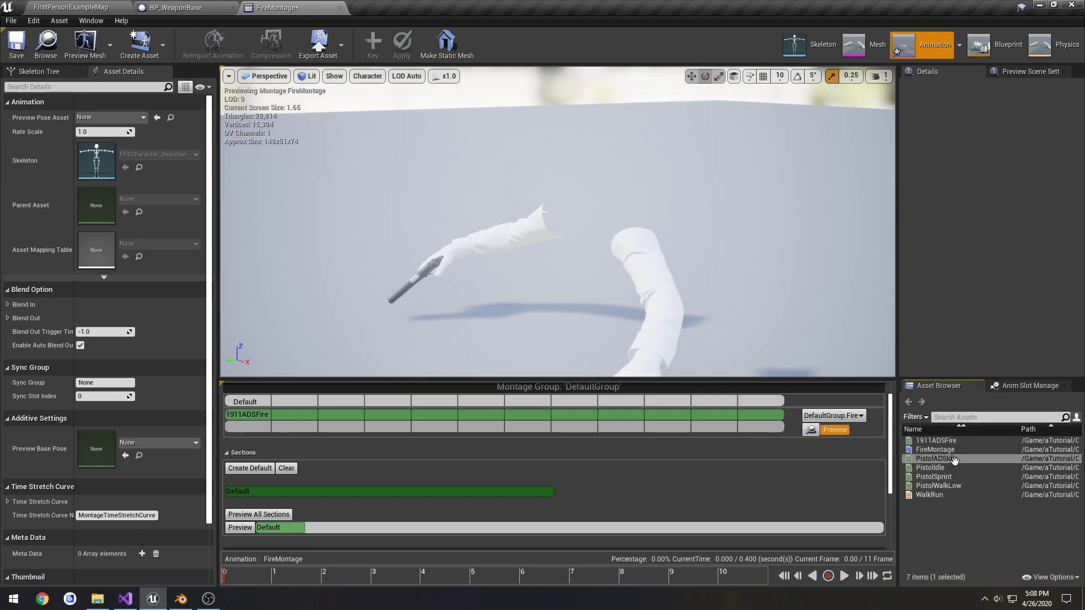
drag(936, 440, 263, 426)
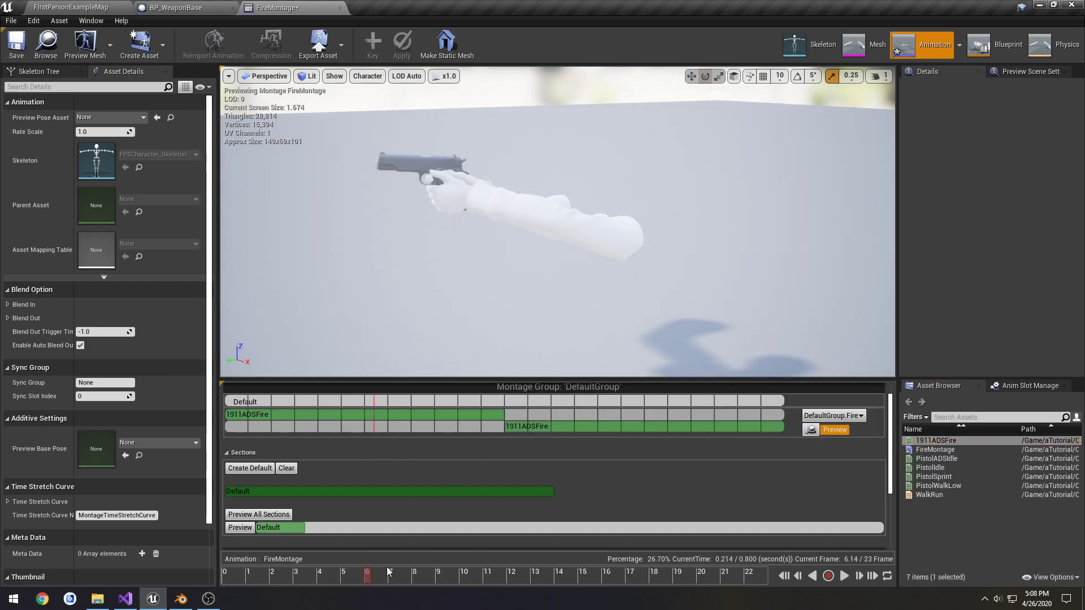
click(300, 413)
key(Delete)
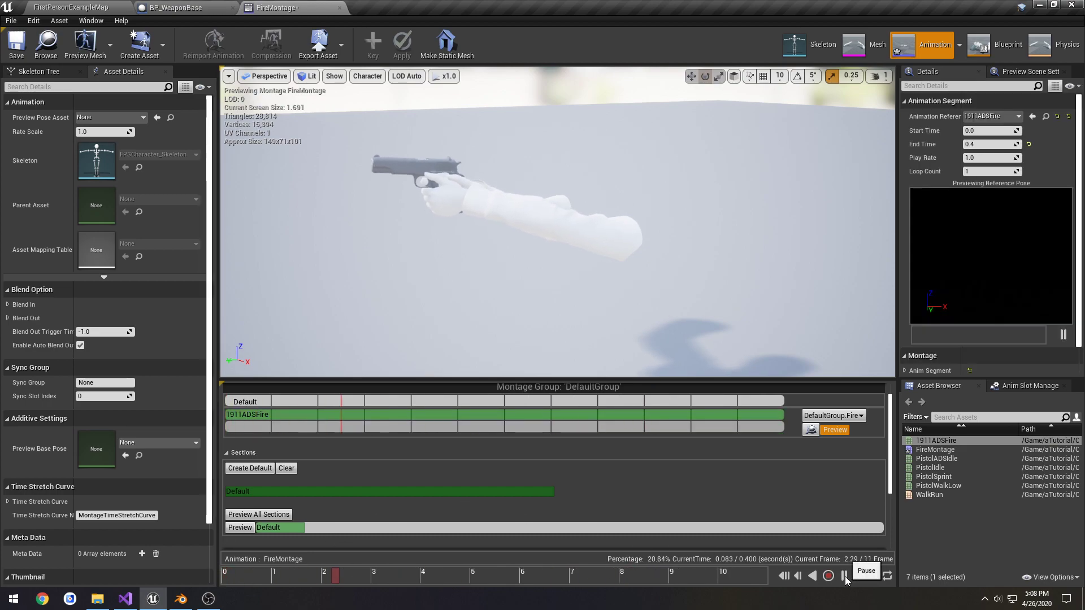
click(844, 575)
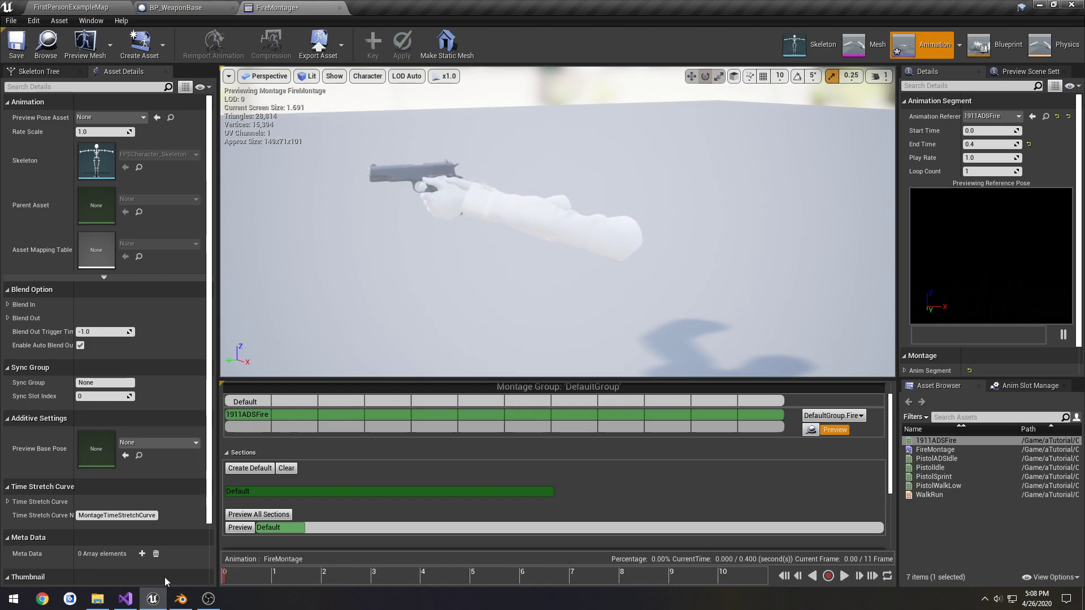
Save FireMontage, close BP_WeaponBase, and return to the FirstPersonExampleMap level.
click(11, 21)
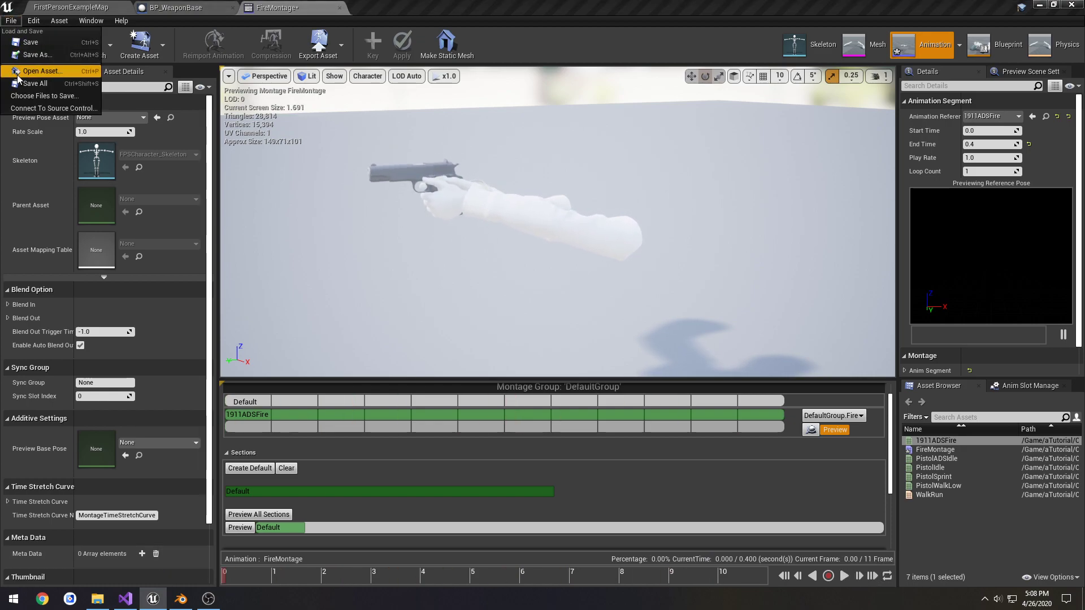
click(25, 40)
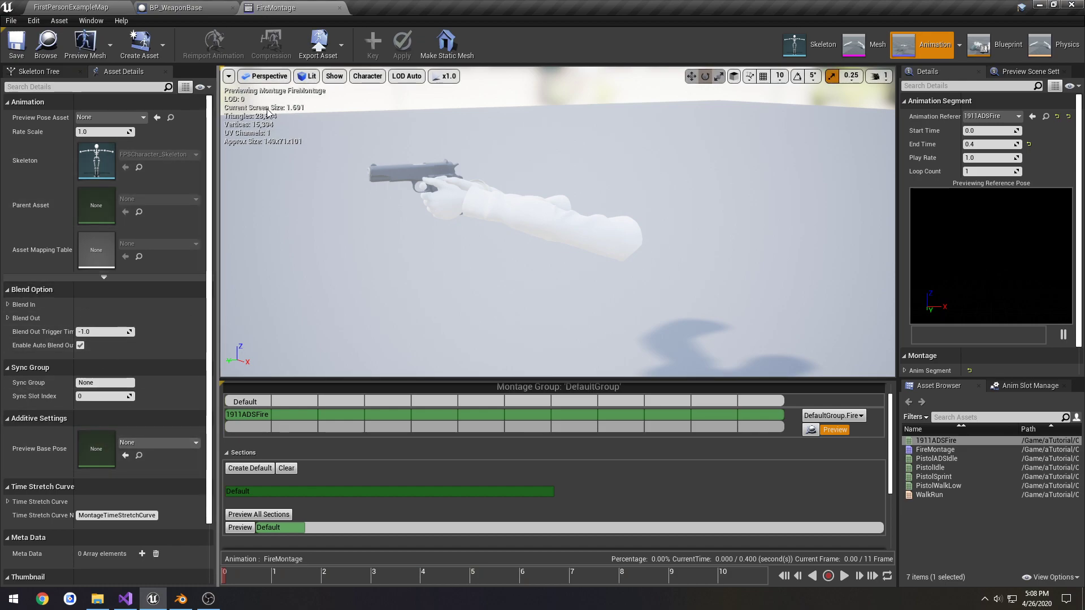
click(234, 7)
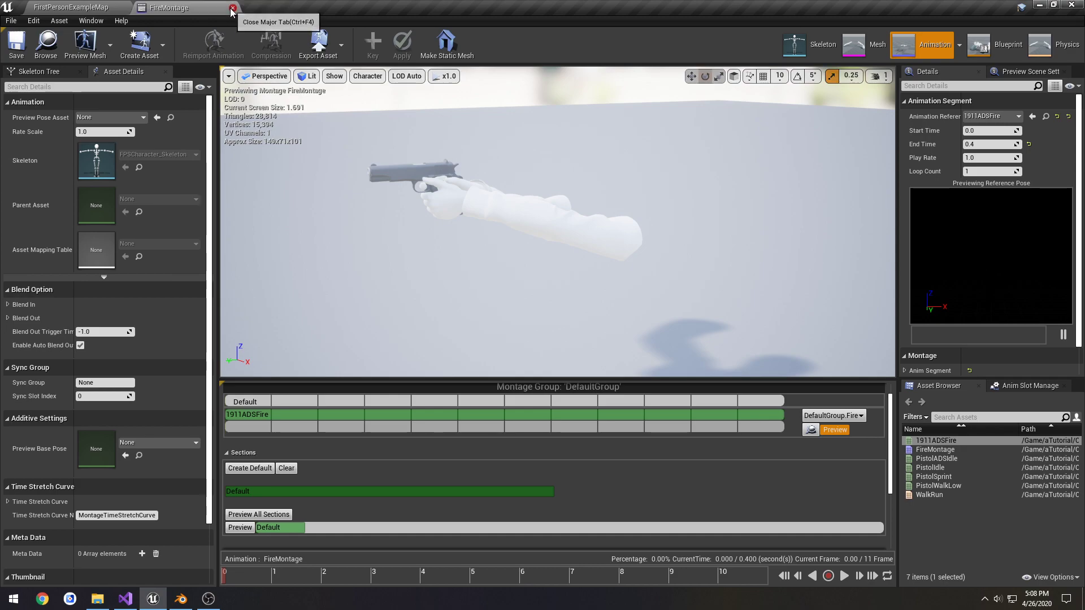
click(69, 7)
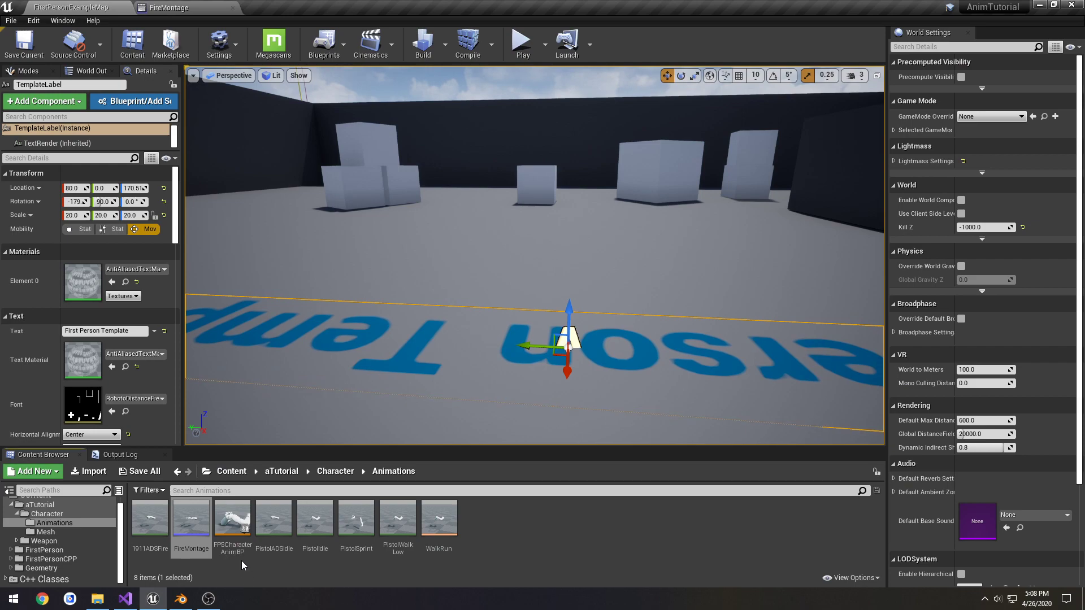
Add a Slot 'DefaultSlot' node to FPSCharacterAnimBP's AnimGraph.
double_click(233, 531)
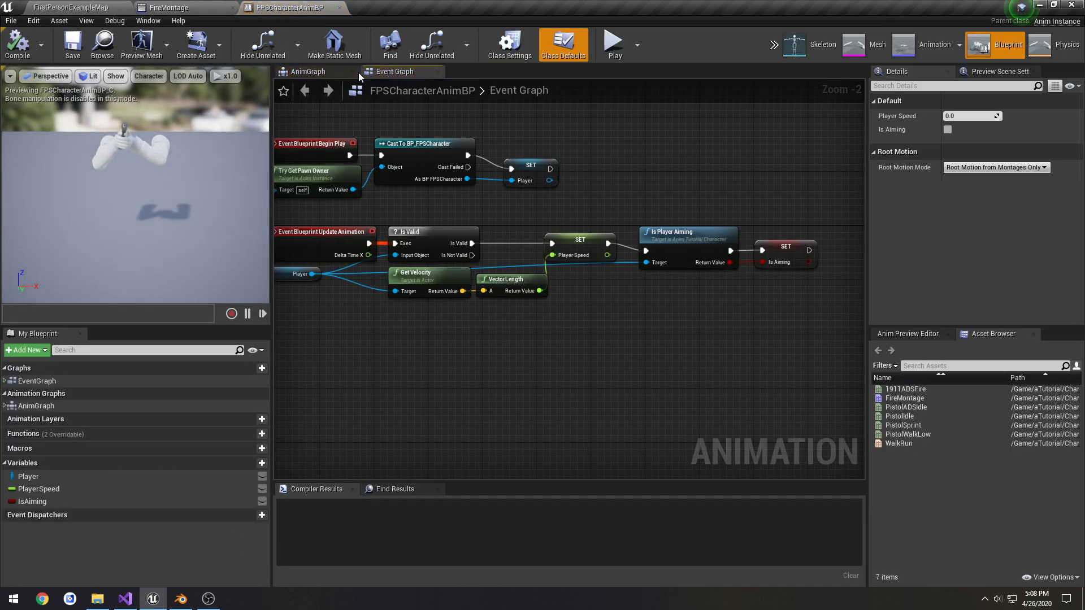
click(325, 71)
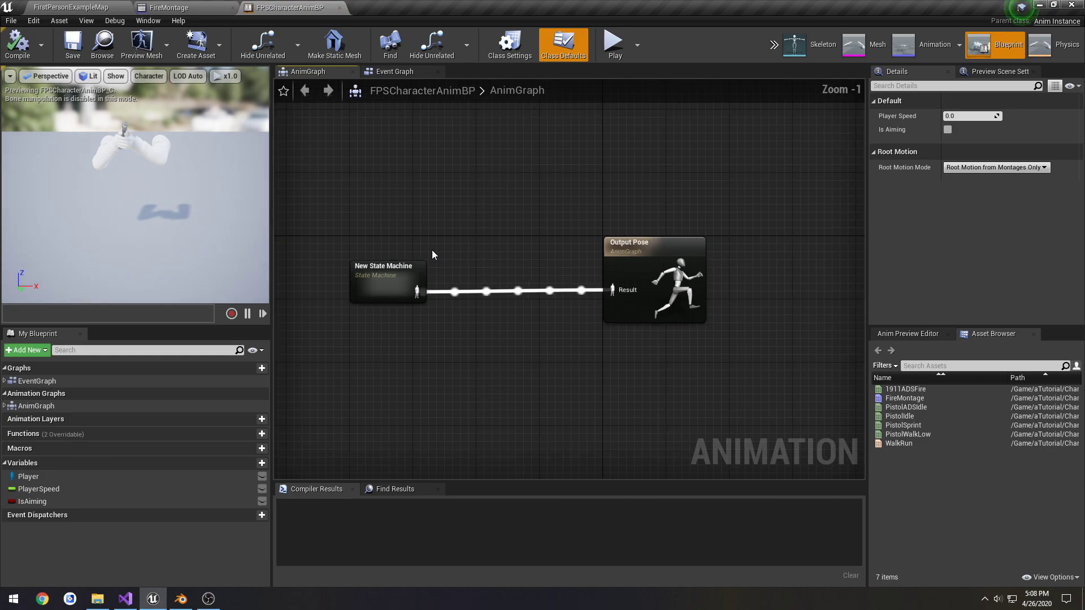
click(404, 283)
click(646, 260)
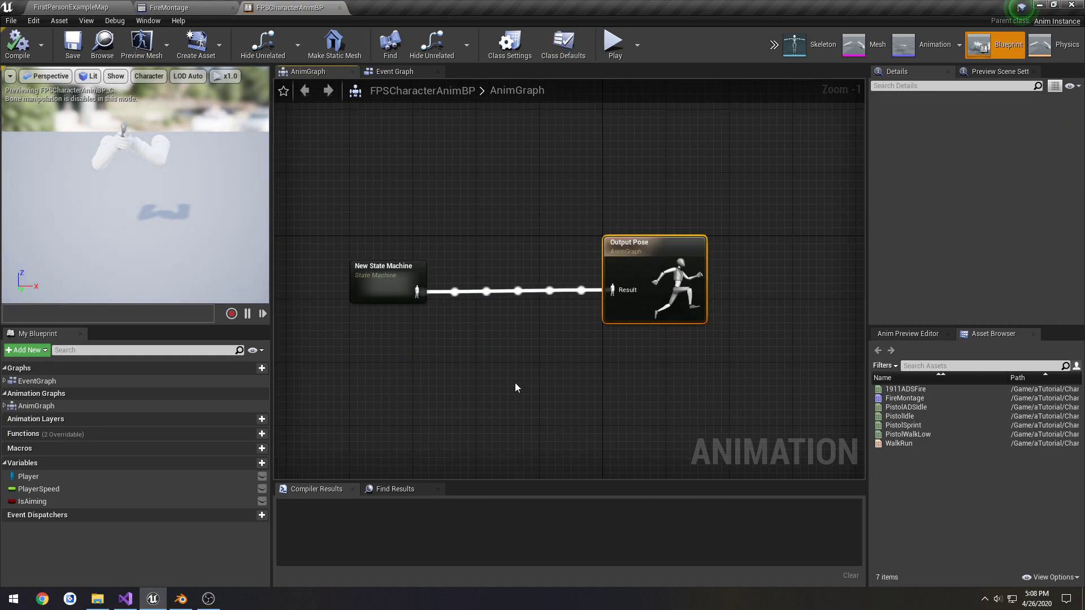
click(430, 362)
right_click(429, 363)
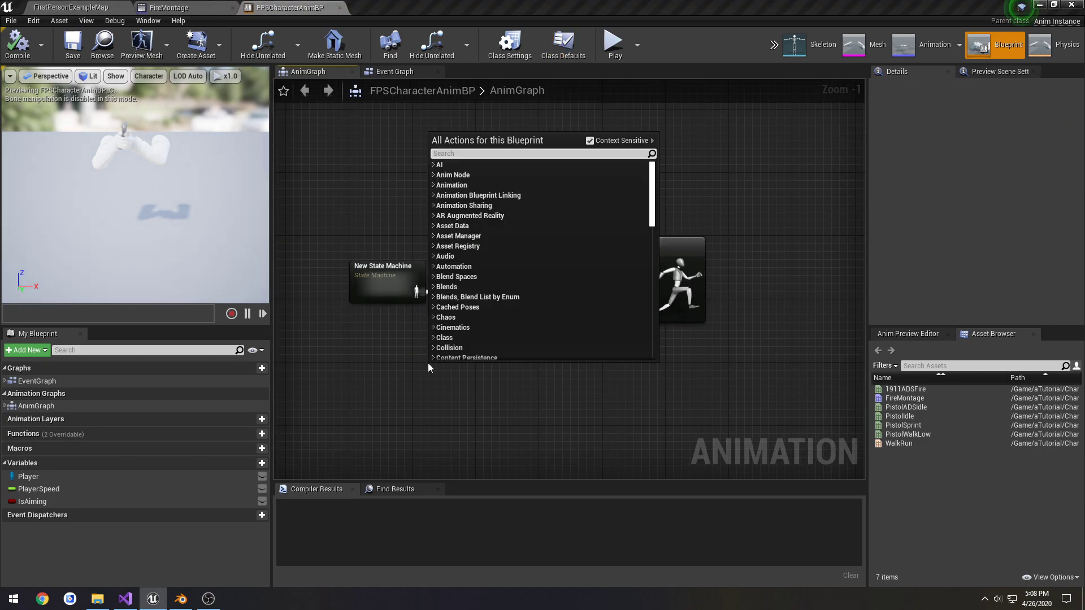
text(fire)
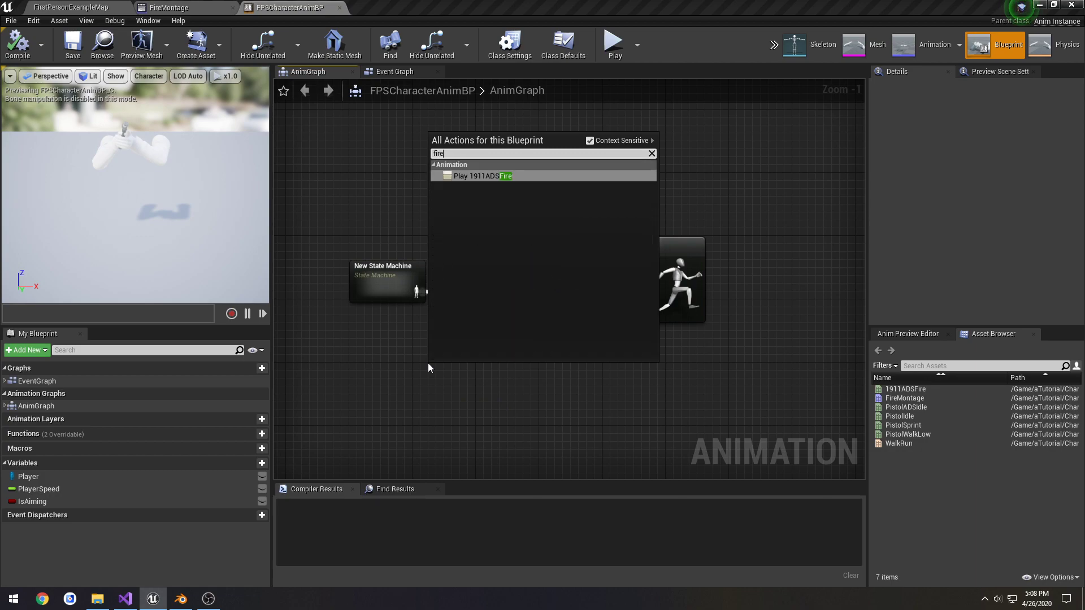
key(BackSpace)
key(BackSpace)
key(BackSpace)
key(BackSpace)
text(default)
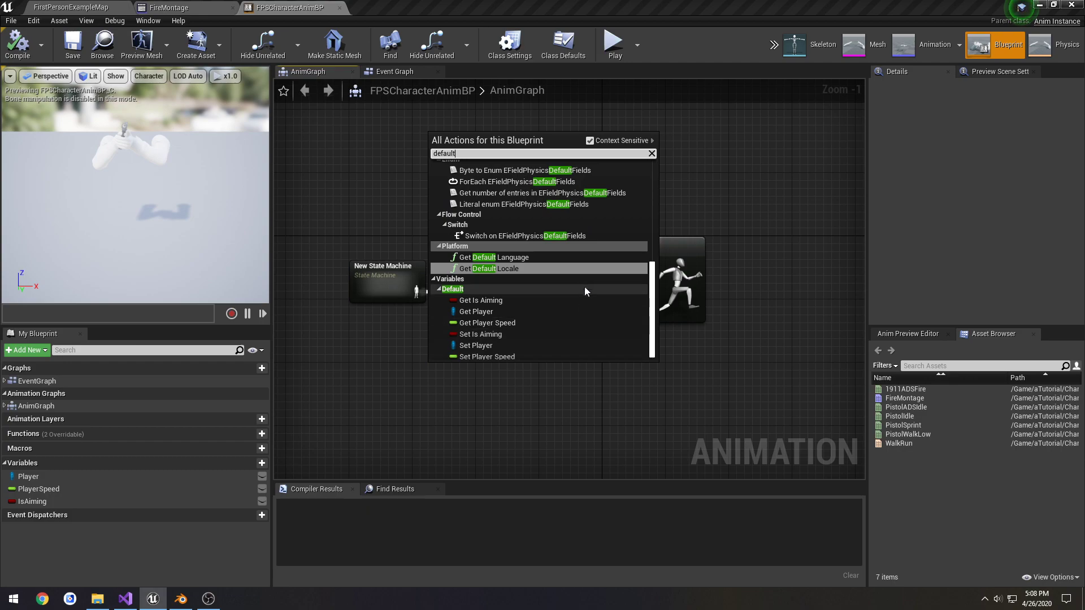
scroll(584, 286, up, 5)
scroll(585, 280, up, 3)
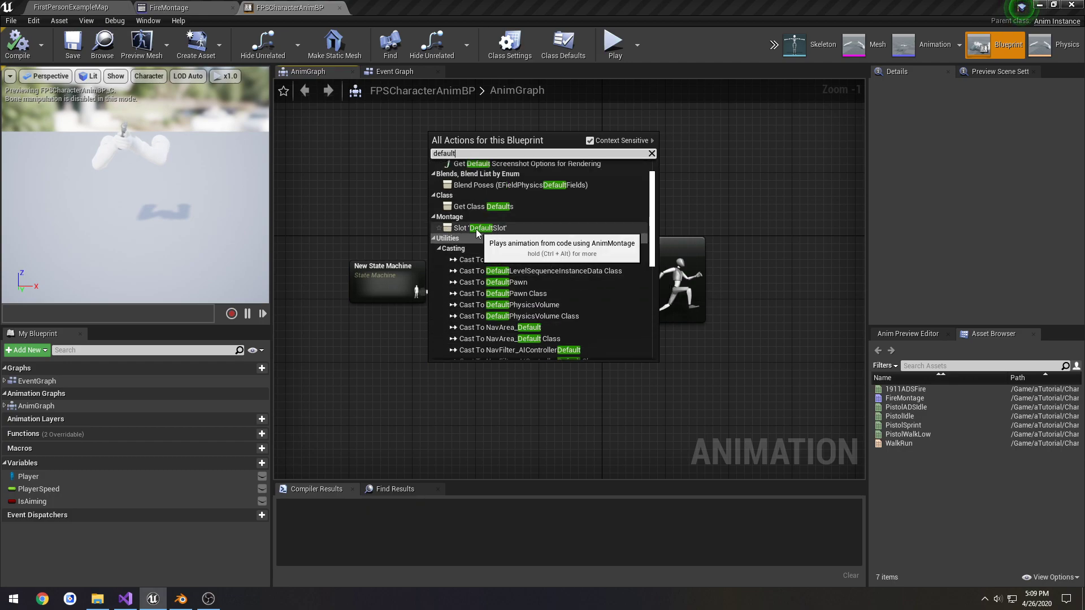
click(453, 228)
Set the slot node to Fire, wire it before Output Pose, and compile.
click(475, 370)
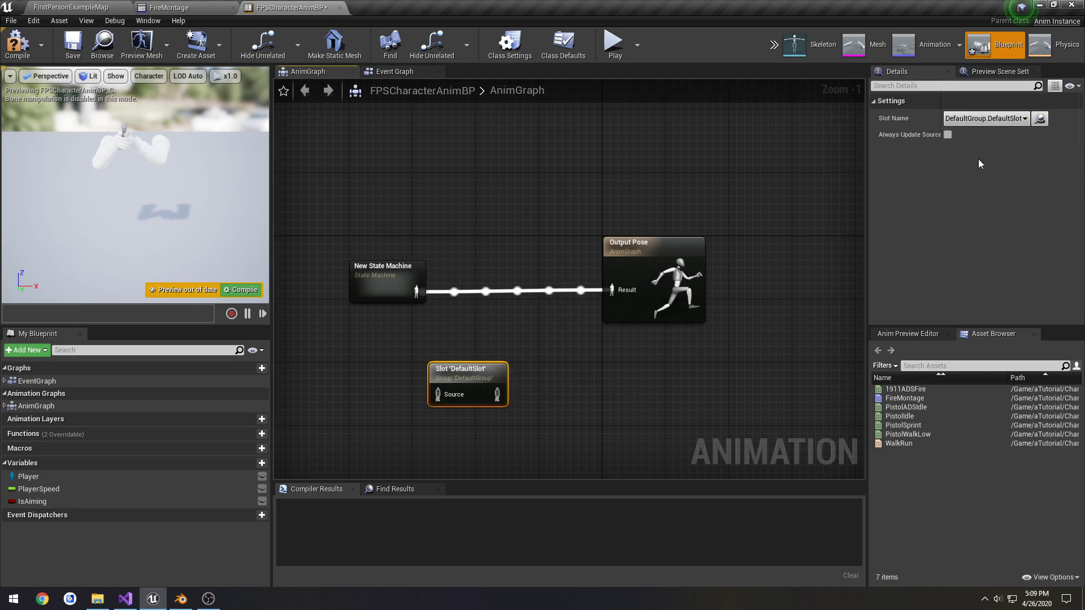
click(1023, 119)
click(994, 139)
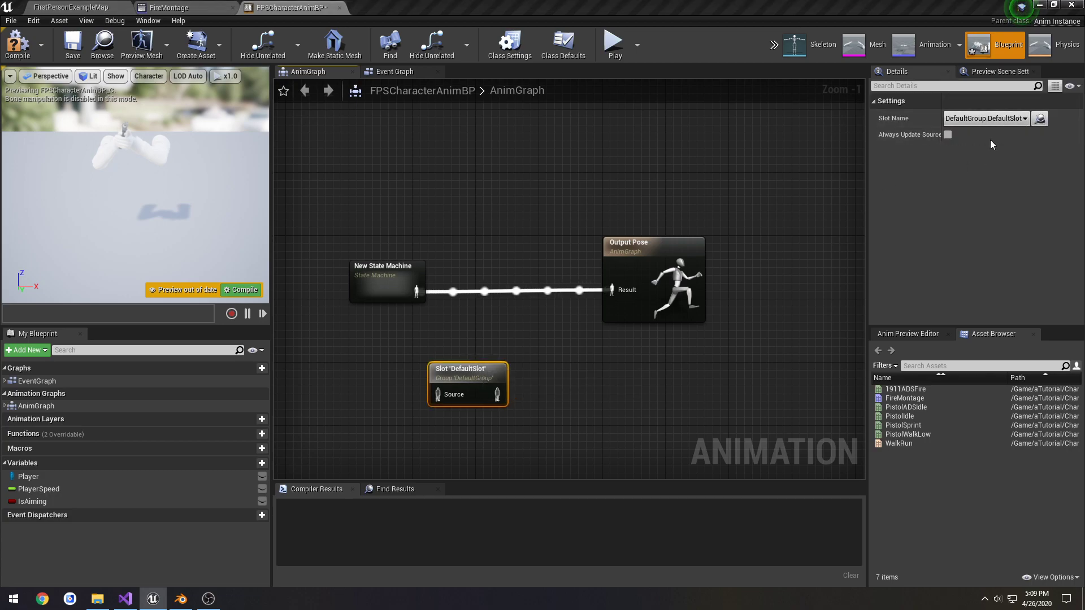
drag(452, 375, 607, 311)
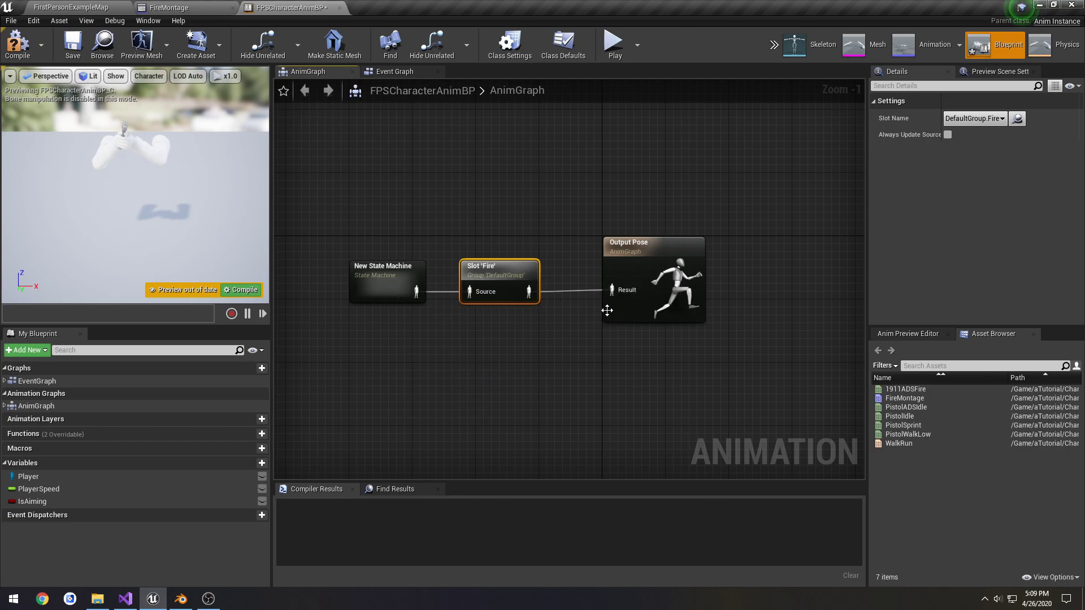
click(17, 43)
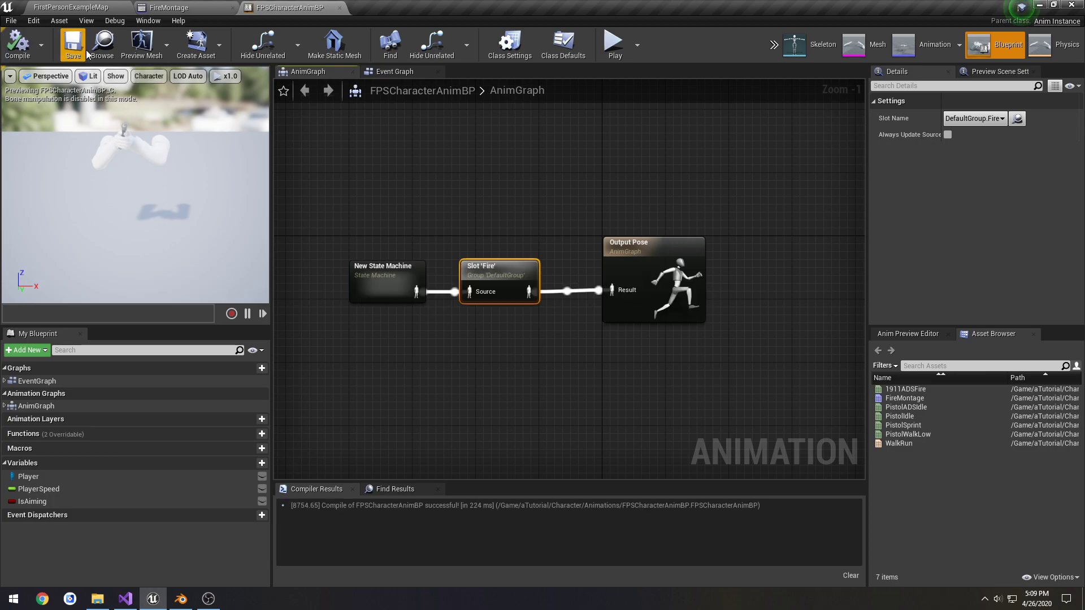
click(71, 7)
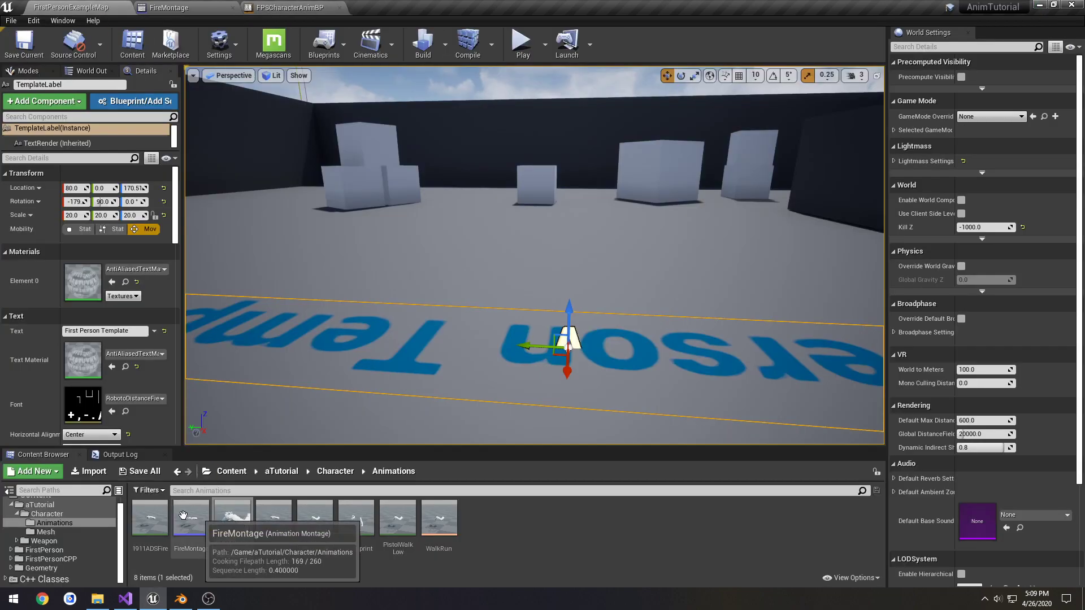
Set BP_FPSCharacter's Fire Animation to FireMontage, then compile and save it.
click(83, 518)
double_click(231, 517)
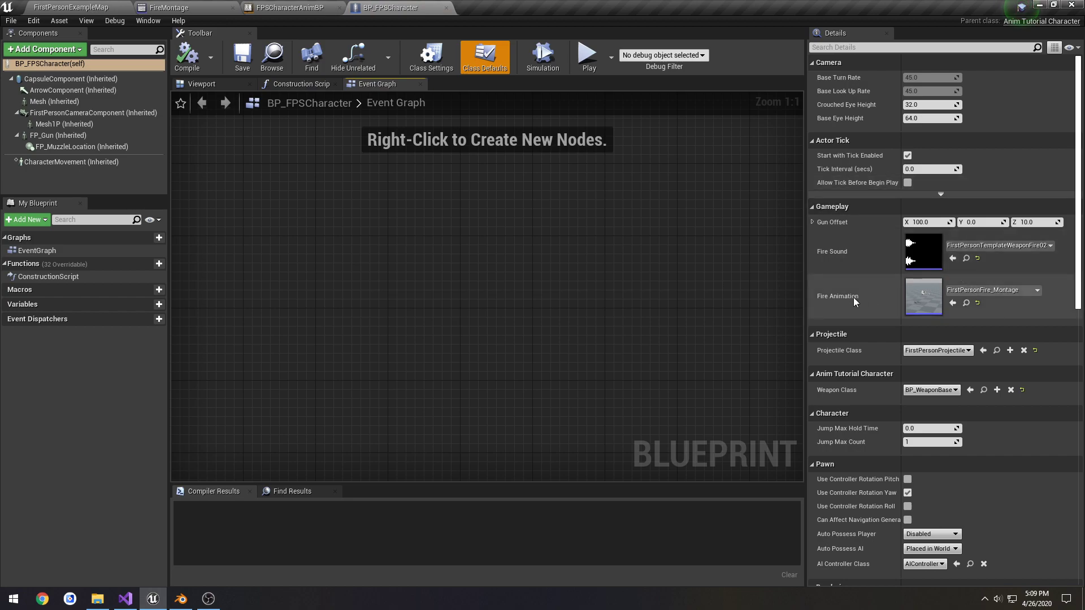
click(1008, 295)
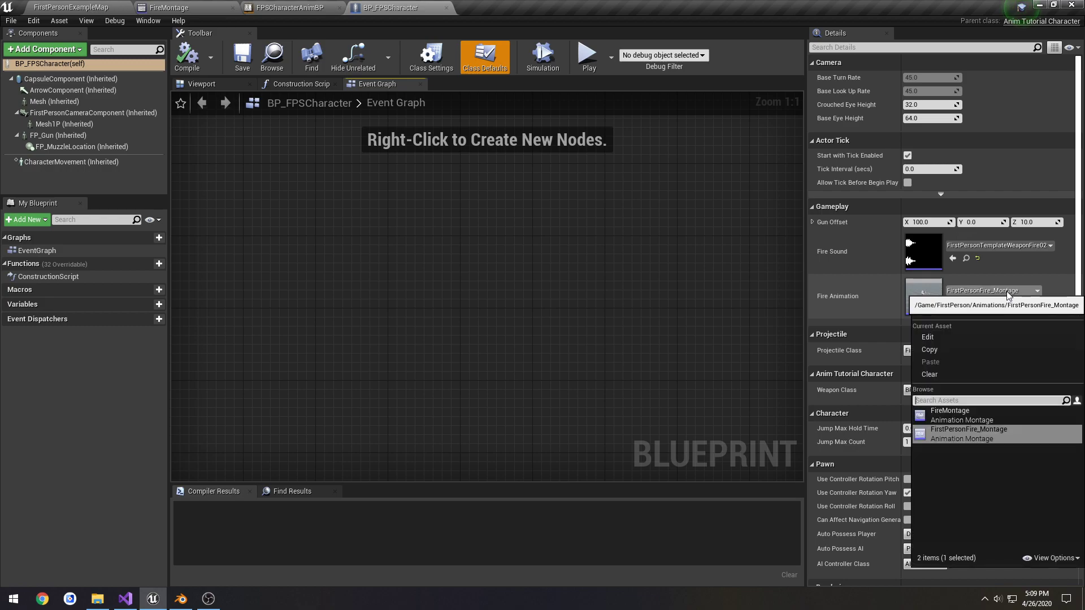
click(961, 416)
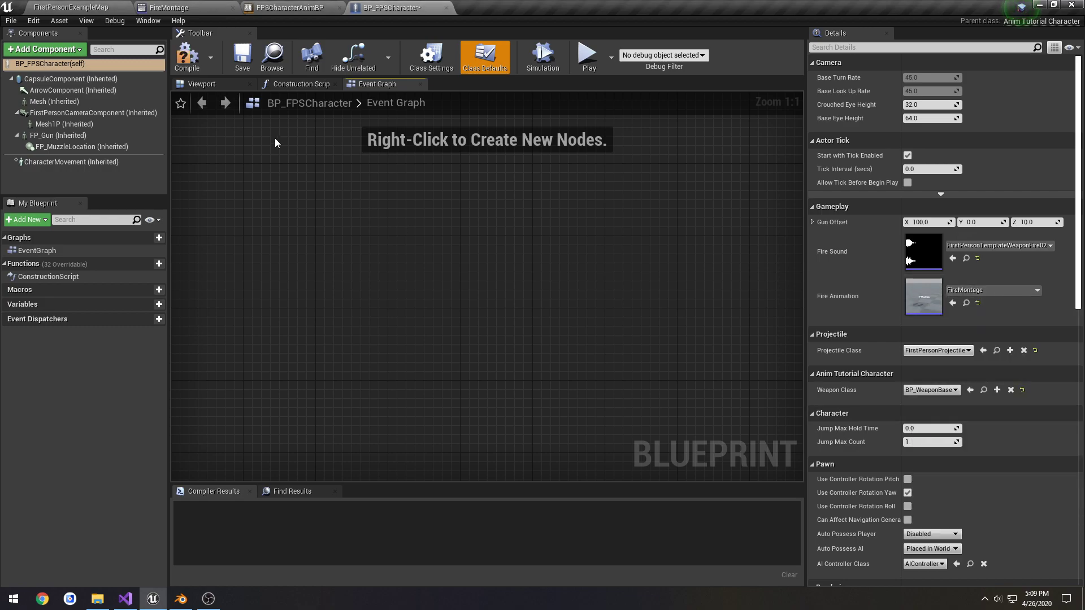
click(194, 62)
click(242, 61)
click(67, 7)
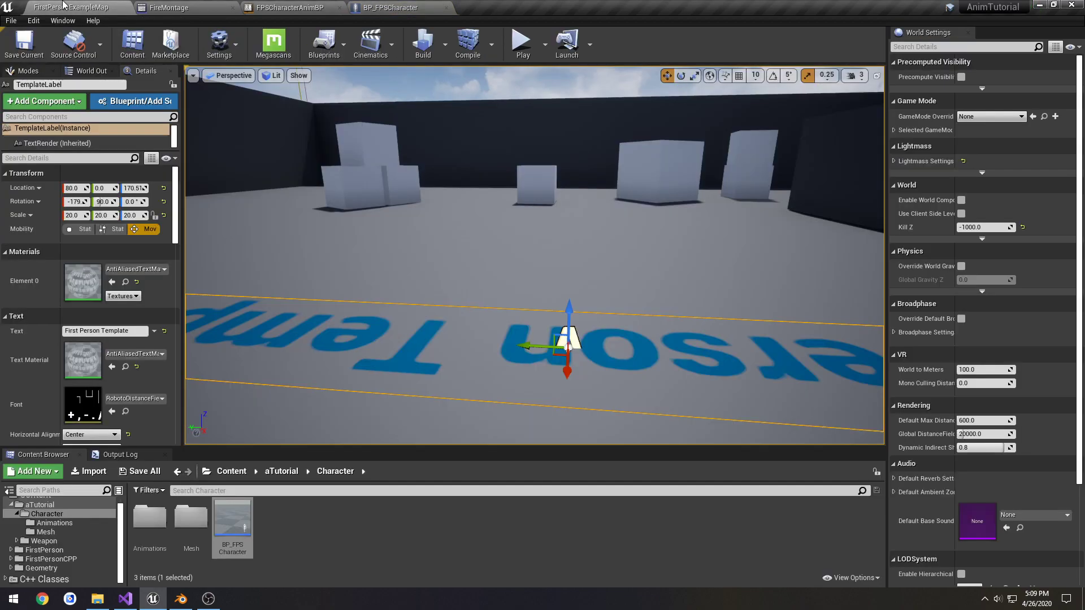
Play-test the level firing the pistol, then check the AnimBP and FireMontage tabs.
click(515, 54)
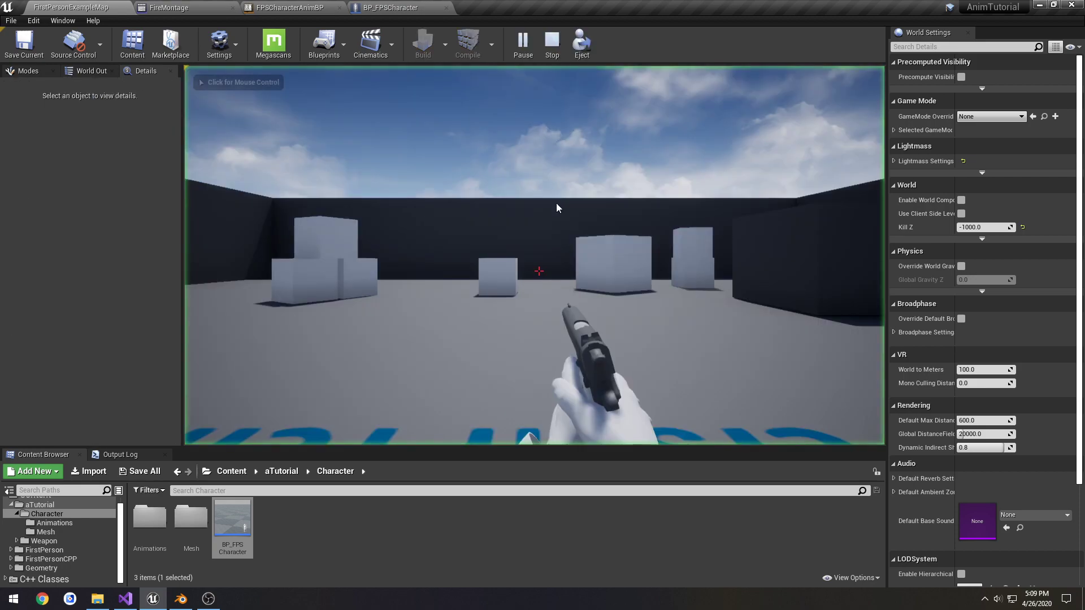
click(538, 271)
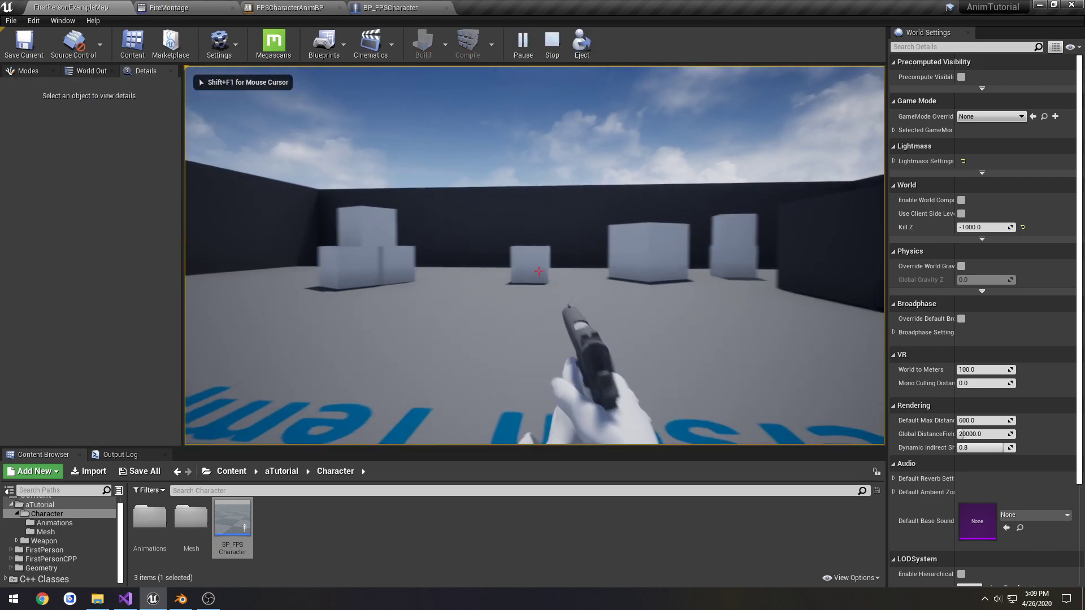
key(Escape)
click(285, 6)
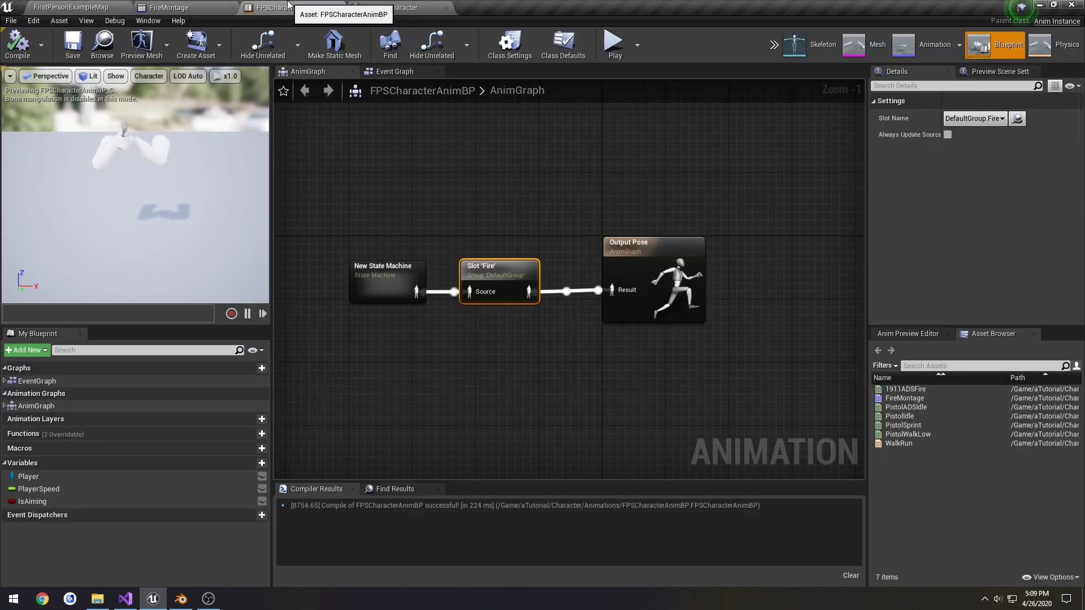
click(169, 7)
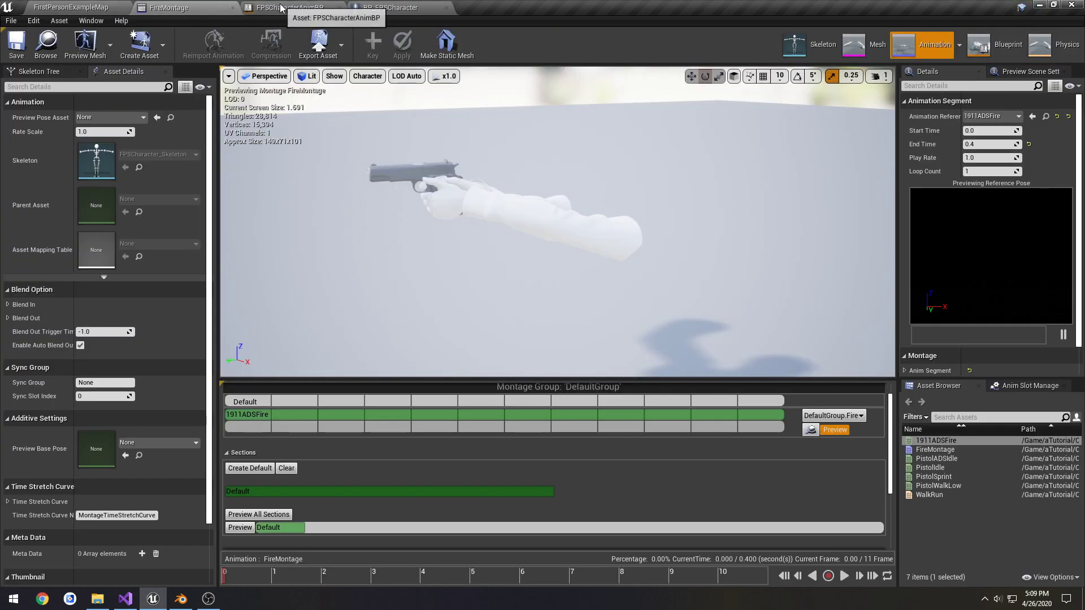
click(84, 6)
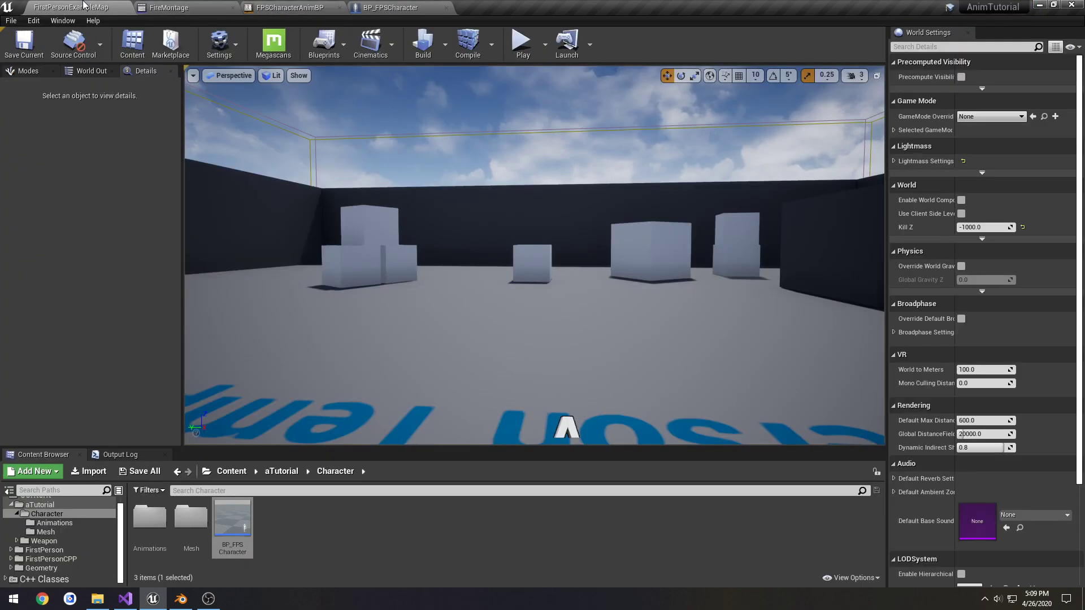
Find and select the commented Montage_Play firing-animation code in AnimTutorialCharacter.cpp.
click(126, 599)
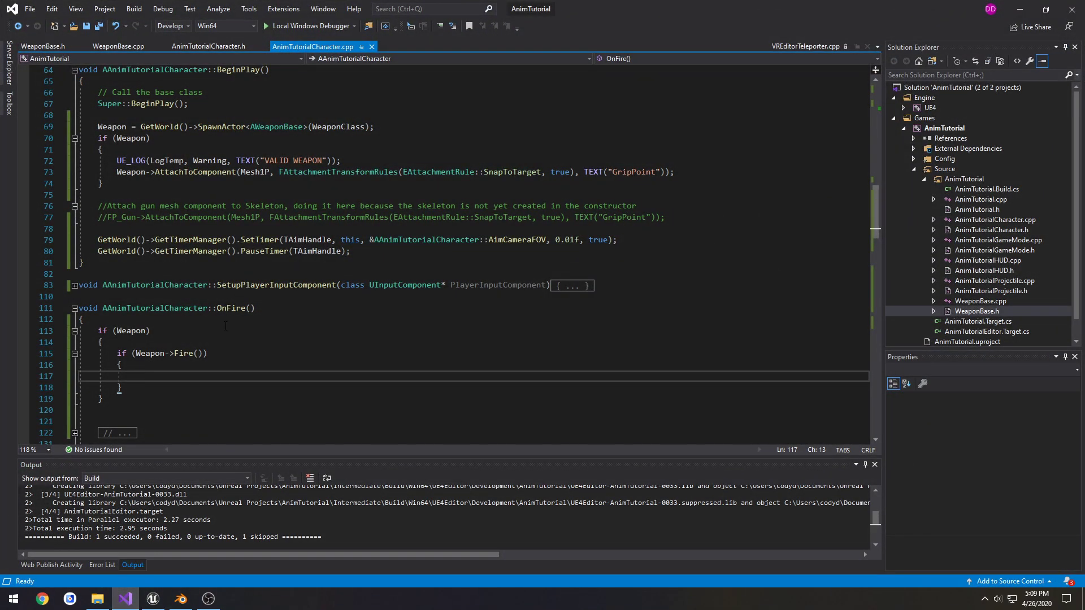
scroll(236, 316, down, 2)
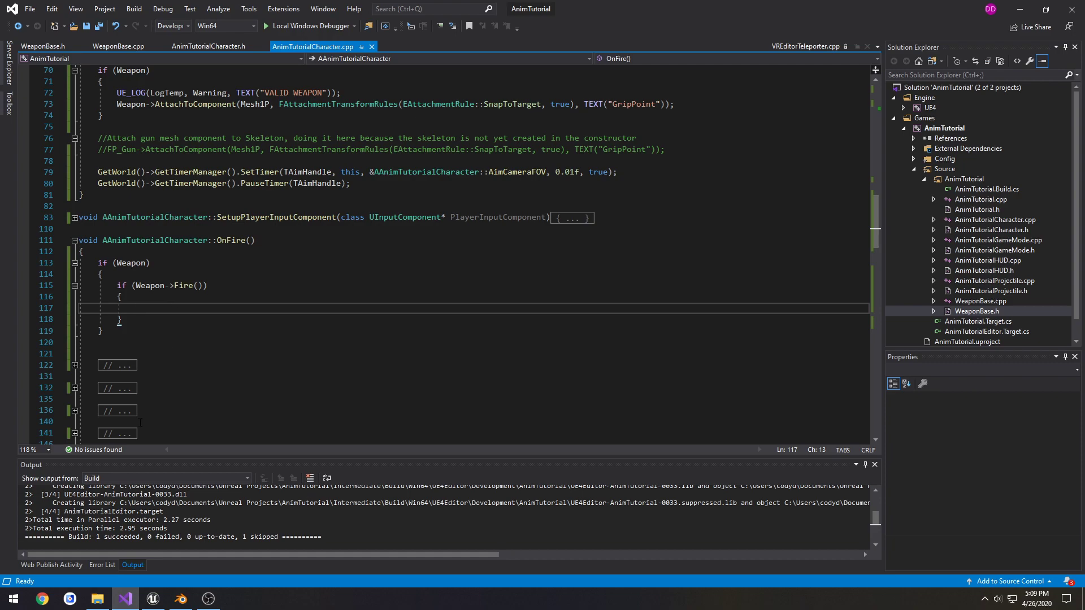
scroll(140, 423, down, 2)
click(74, 389)
scroll(126, 305, down, 3)
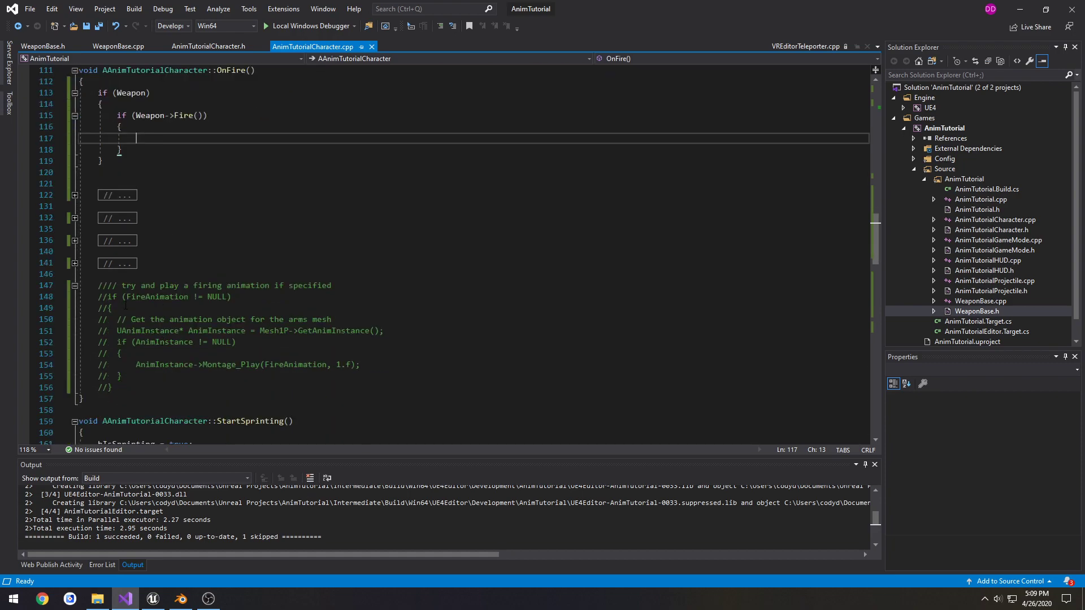
drag(107, 297, 132, 377)
key(ctrl+c)
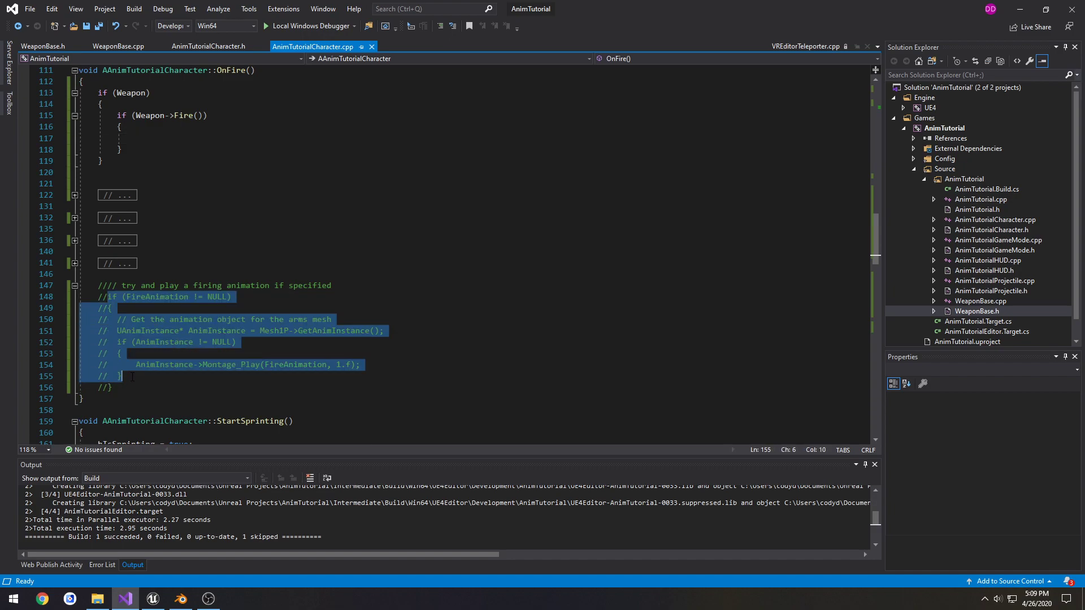
scroll(170, 333, up, 4)
click(74, 423)
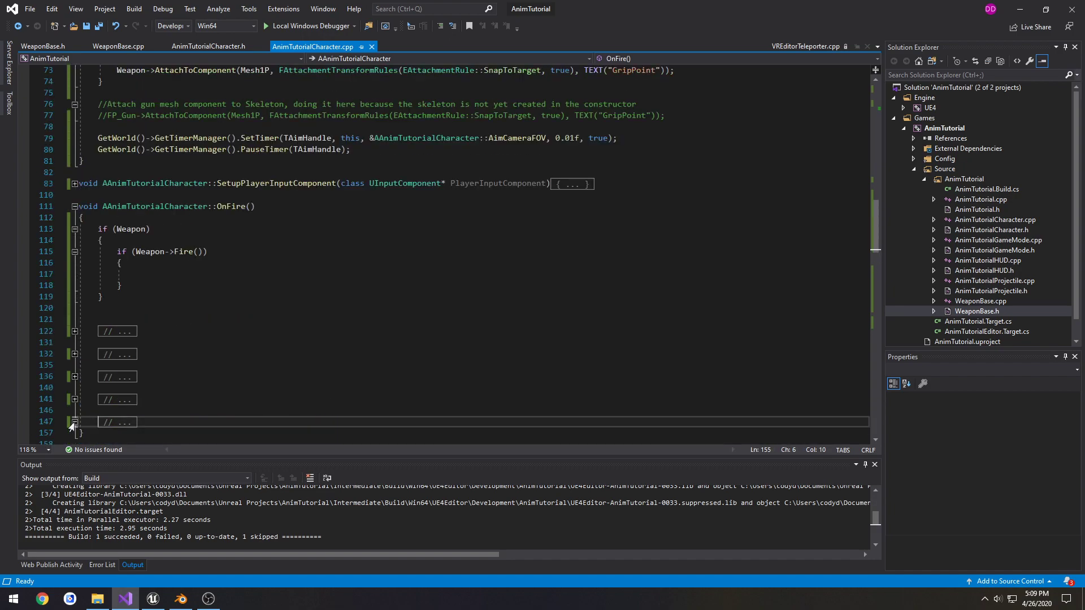
Paste the code inside OnFire's Weapon->Fire() check, uncomment it, and add a closing brace.
click(144, 277)
key(ctrl+v)
drag(192, 352, 156, 285)
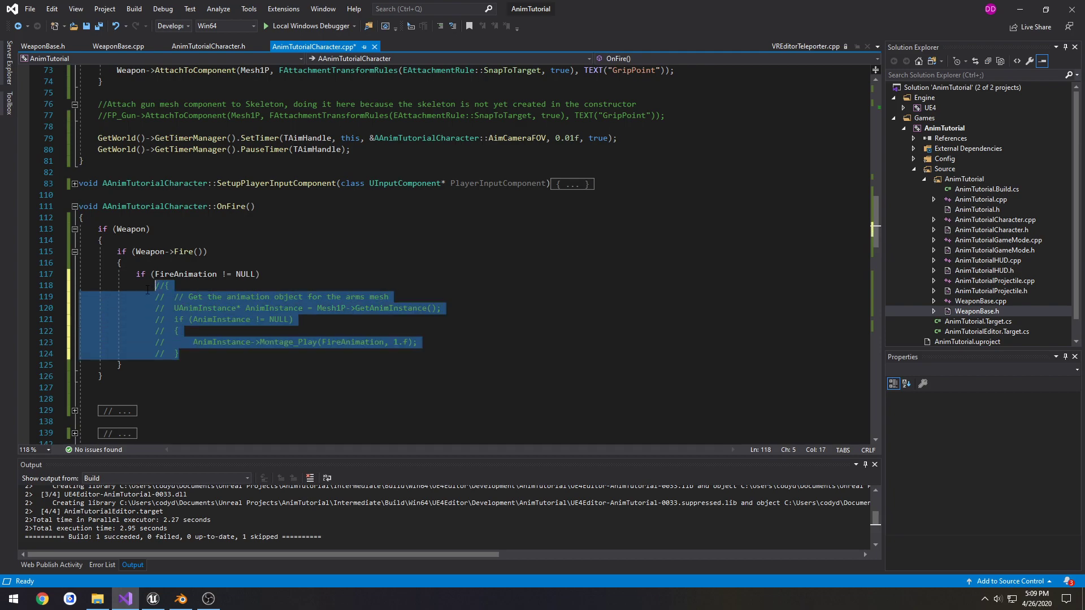
click(453, 26)
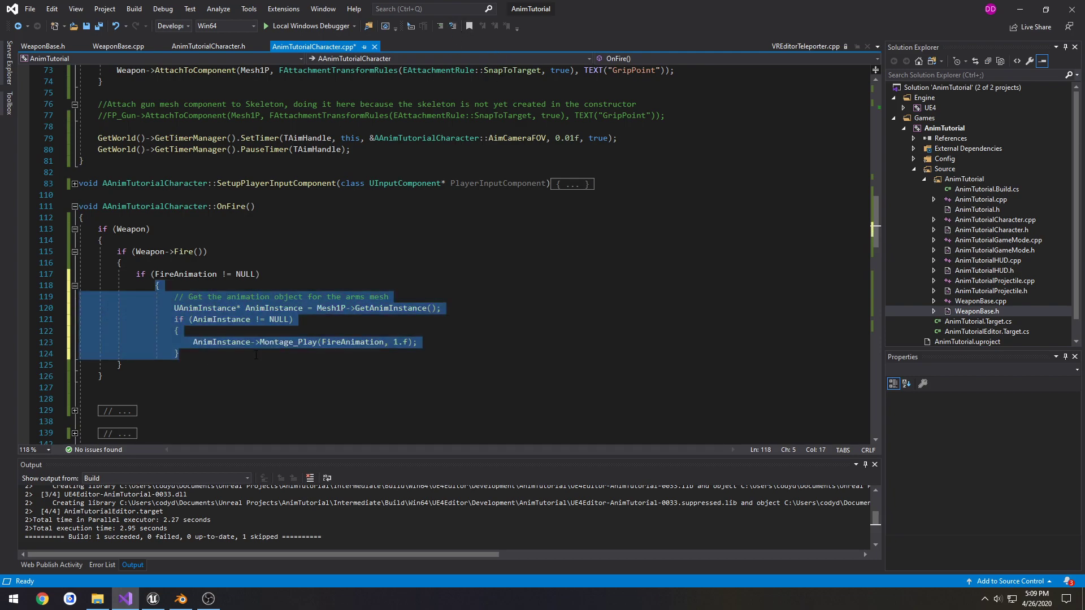
click(212, 354)
key(Return)
text(})
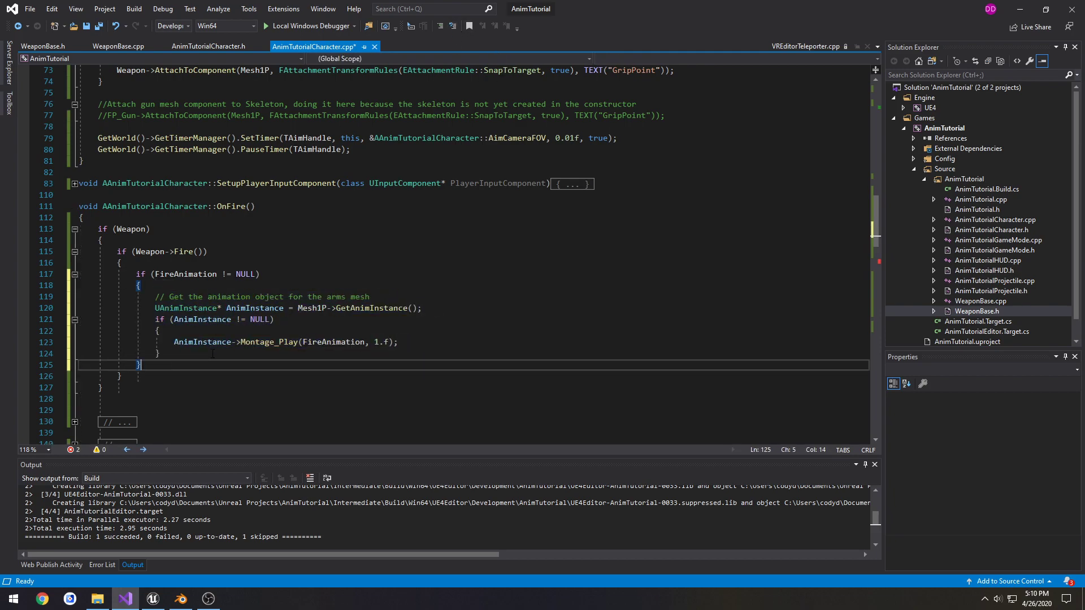
Remove the explanatory comment line, then save and build AnimTutorial.
triple_click(195, 296)
key(Delete)
double_click(185, 275)
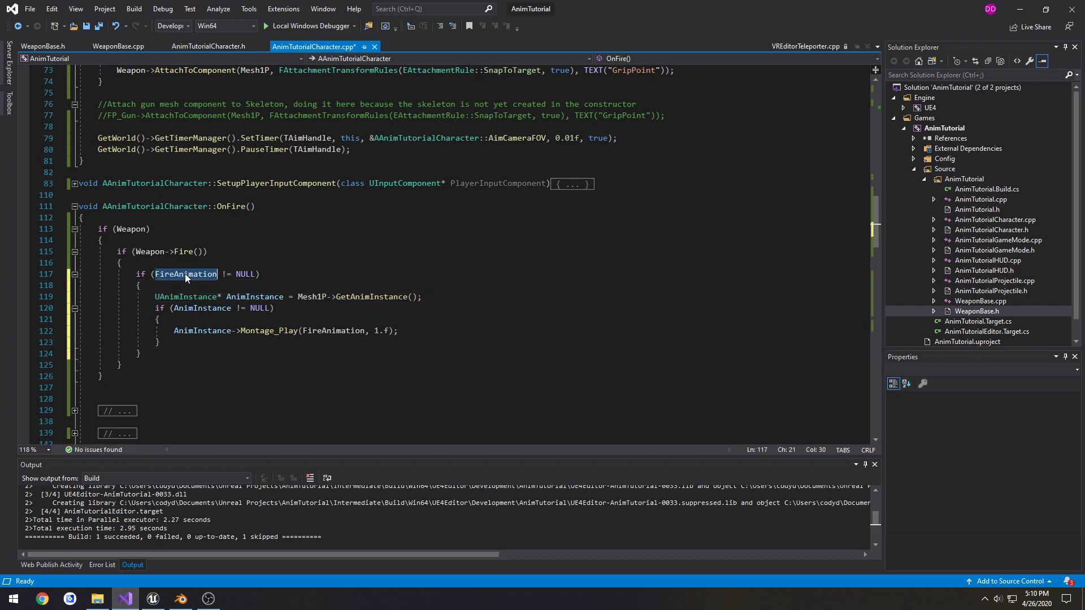
click(372, 319)
key(ctrl+shift+b)
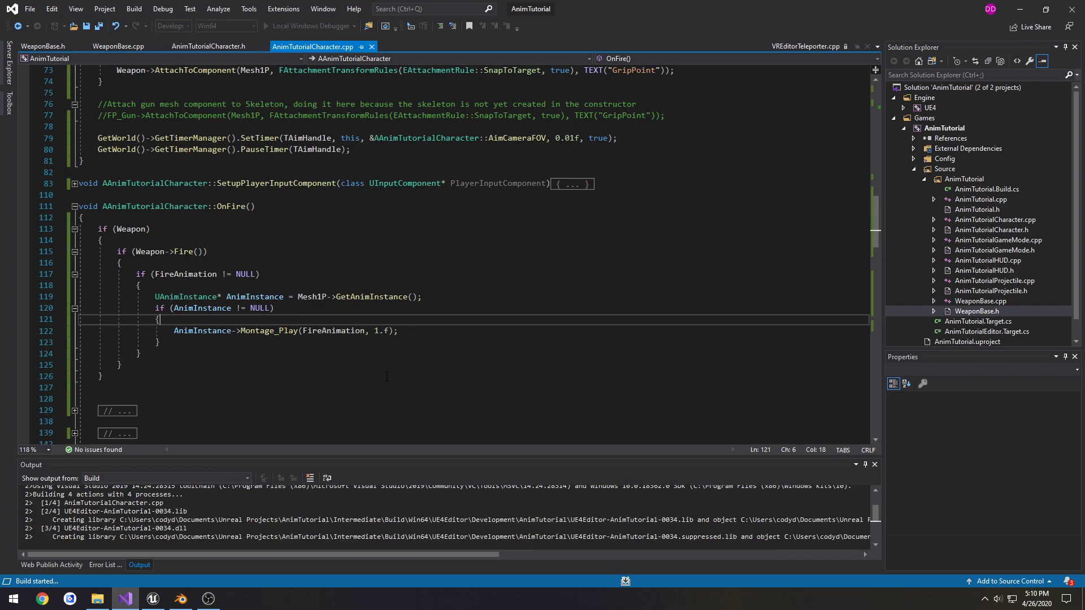
Play-test the level and fire the pistol, aimed and from the hip, to watch the FireMontage recoil.
click(153, 599)
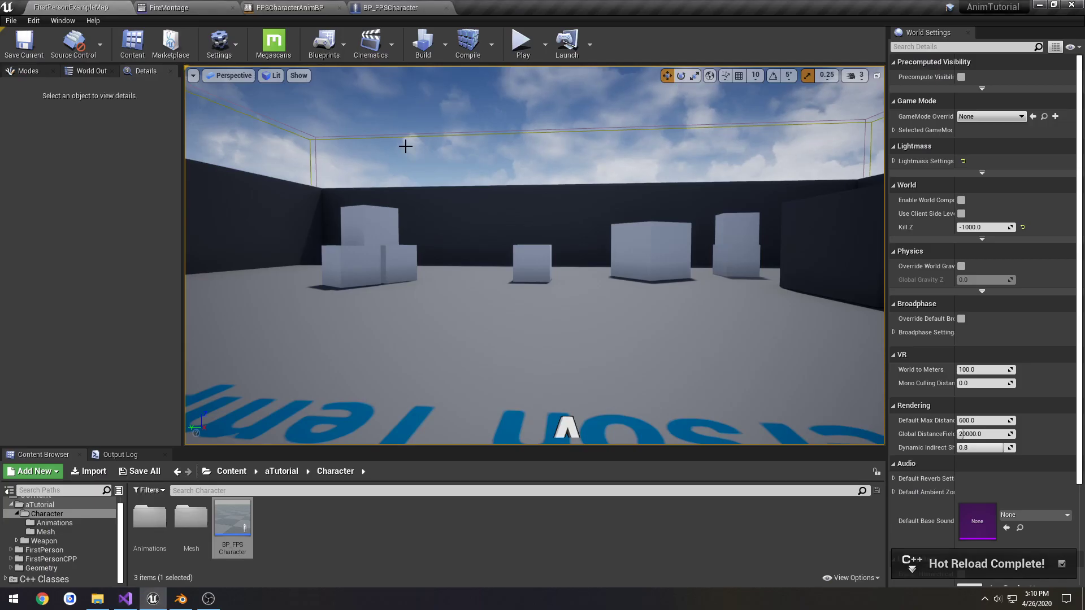
click(526, 44)
right_click(539, 271)
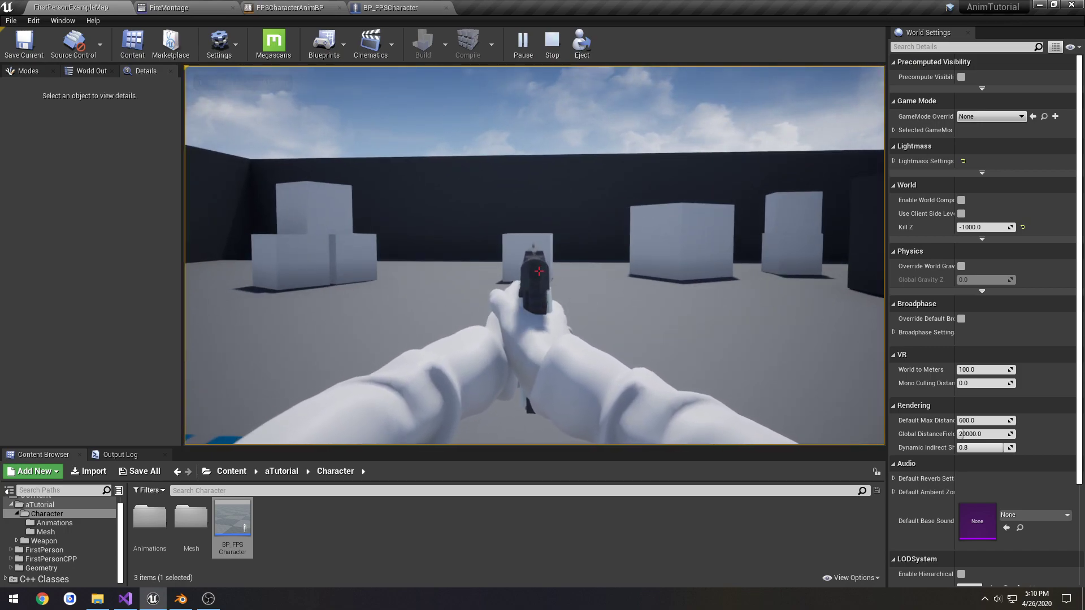
click(539, 271)
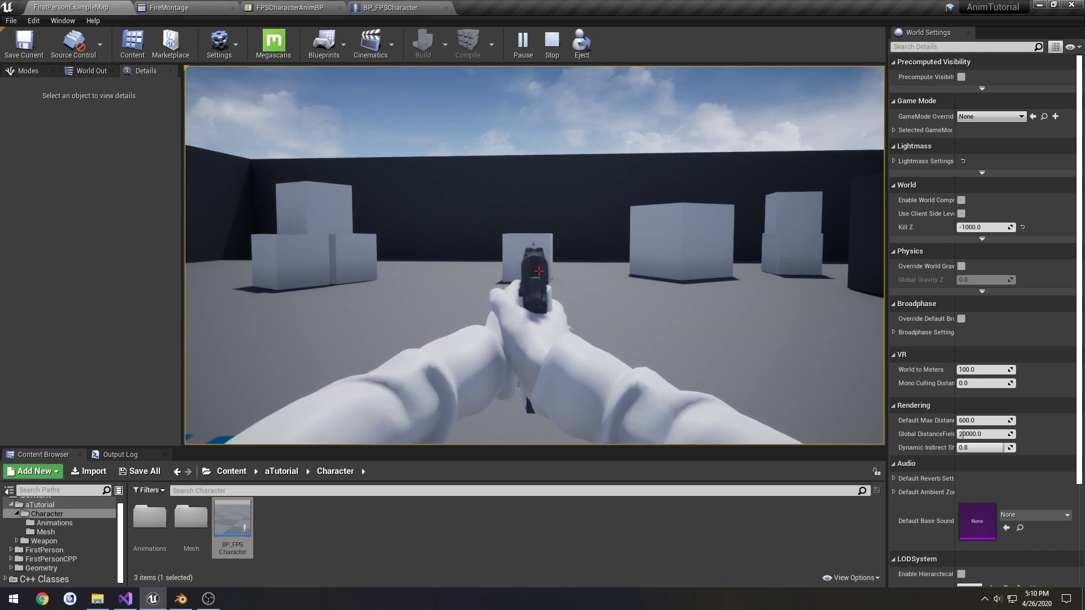
click(538, 271)
click(539, 271)
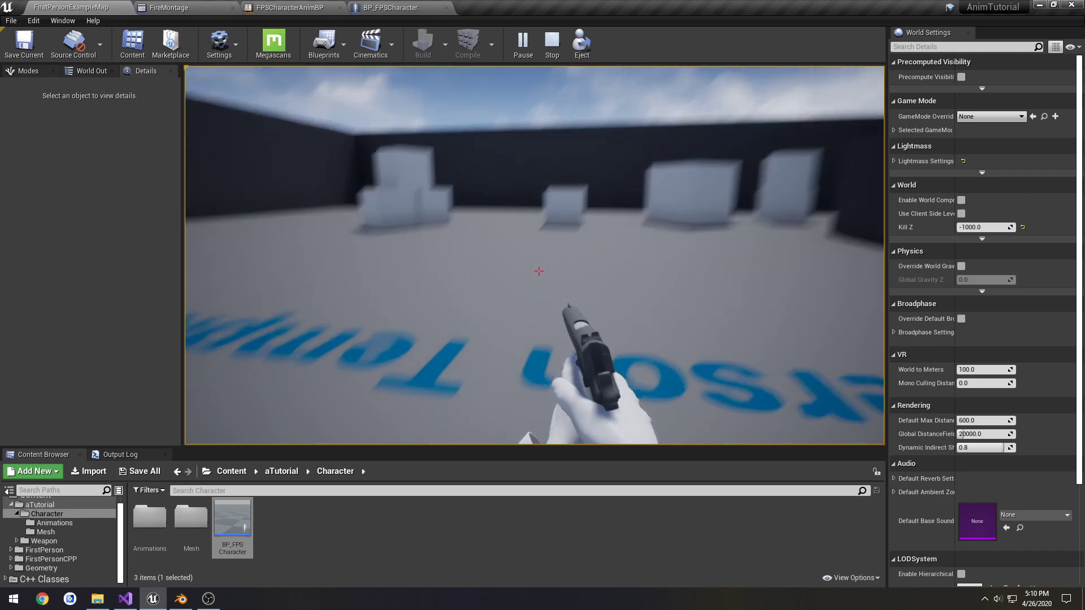
click(538, 272)
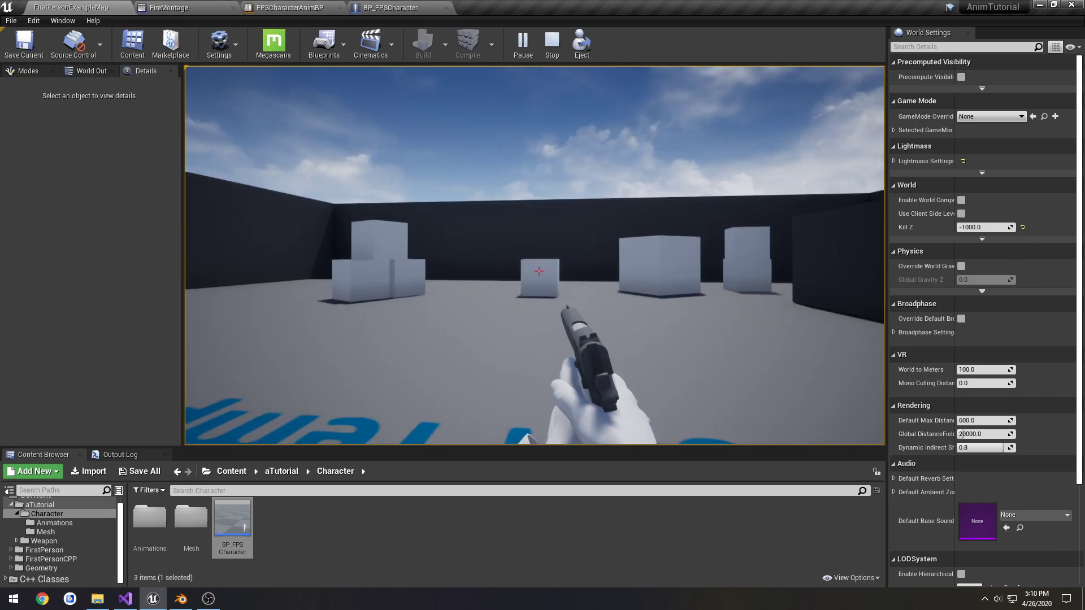
In Blender, view the arms through the scene camera and load the 1911ADSFire action.
key(alt+Tab)
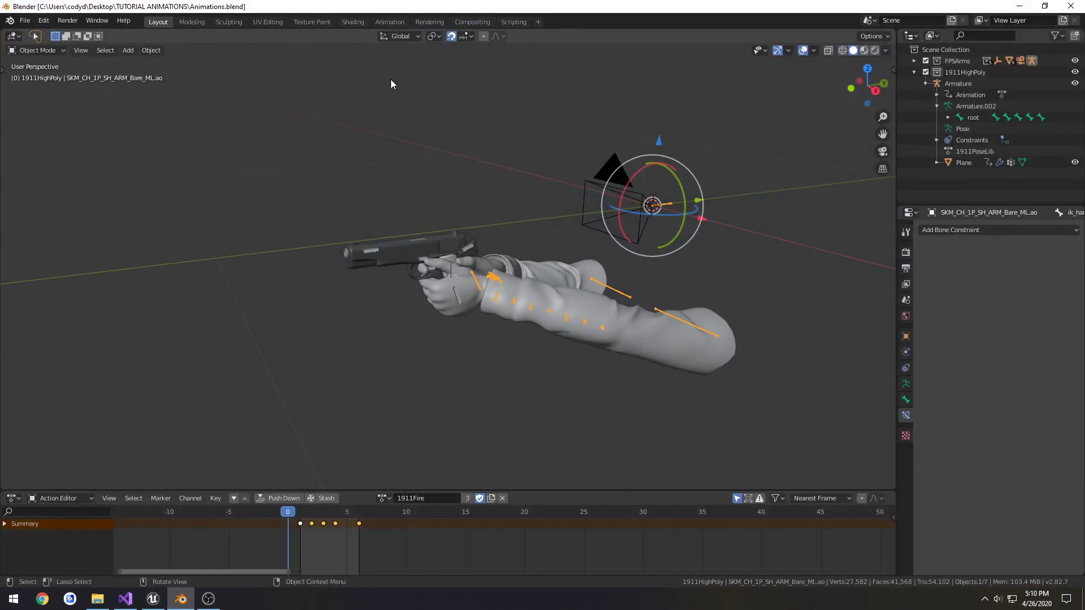
key(KP_0)
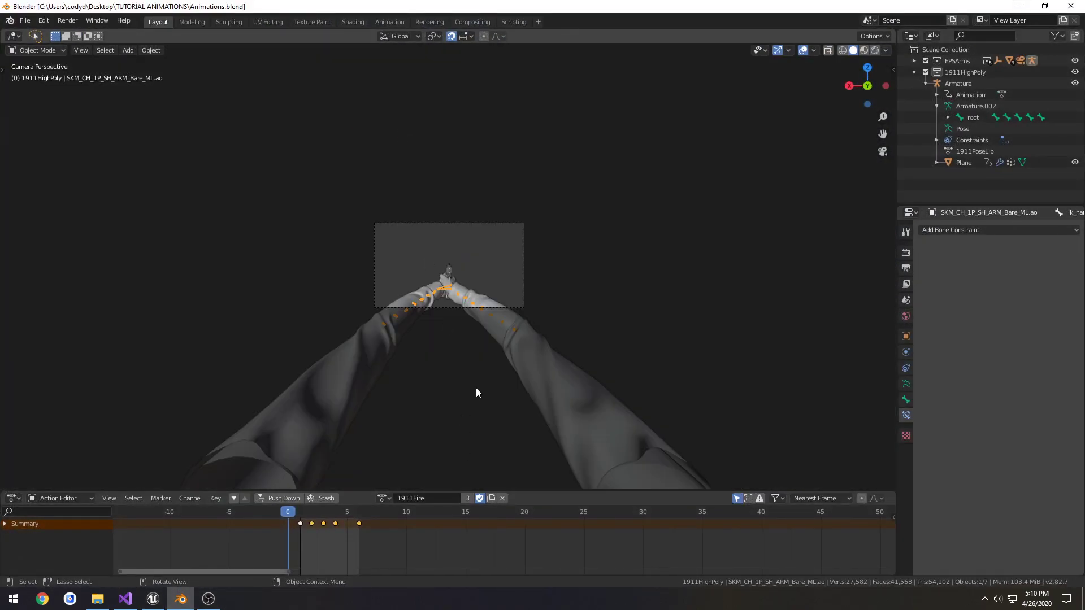
scroll(479, 364, up, 11)
scroll(482, 361, down, 2)
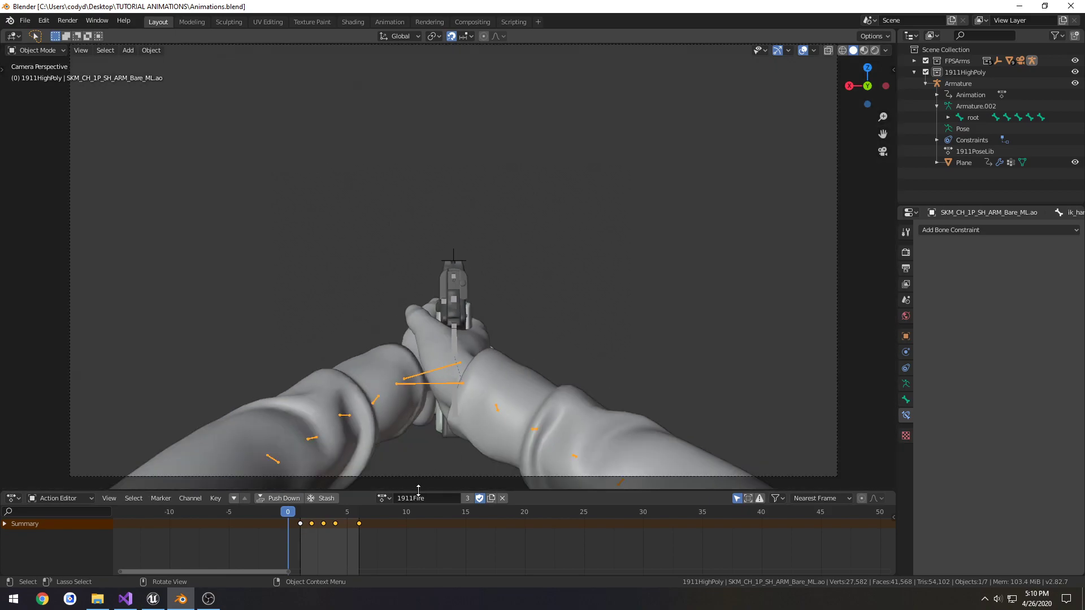
click(383, 498)
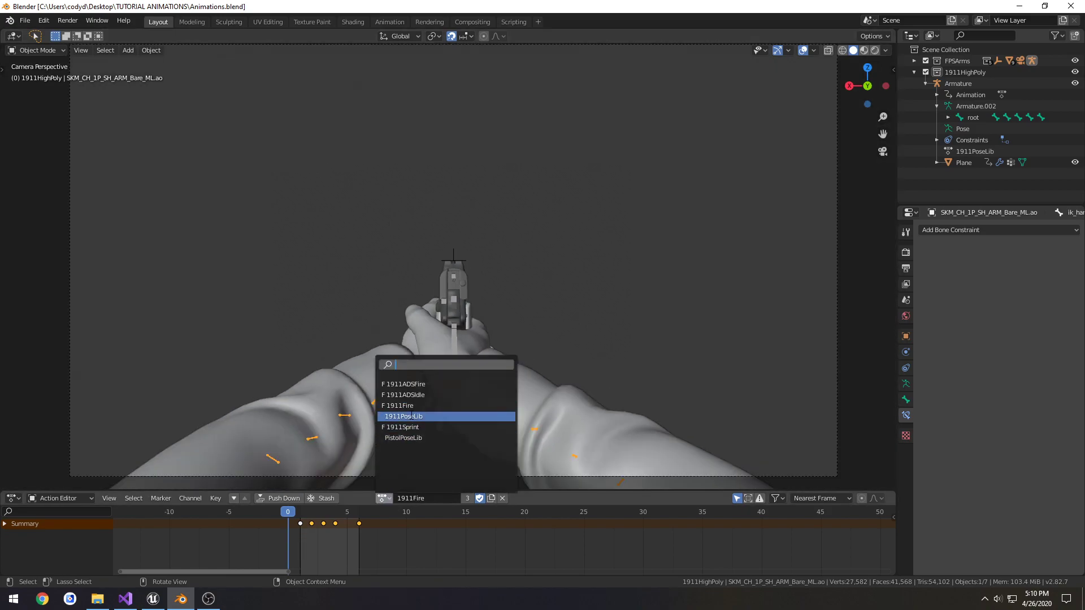
click(432, 395)
click(390, 498)
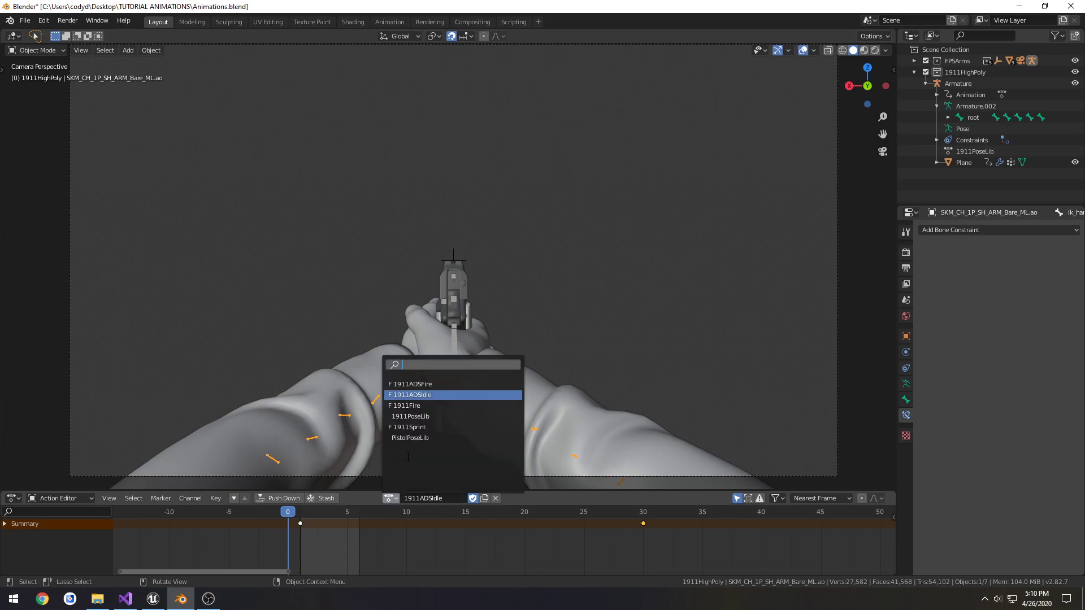
click(425, 384)
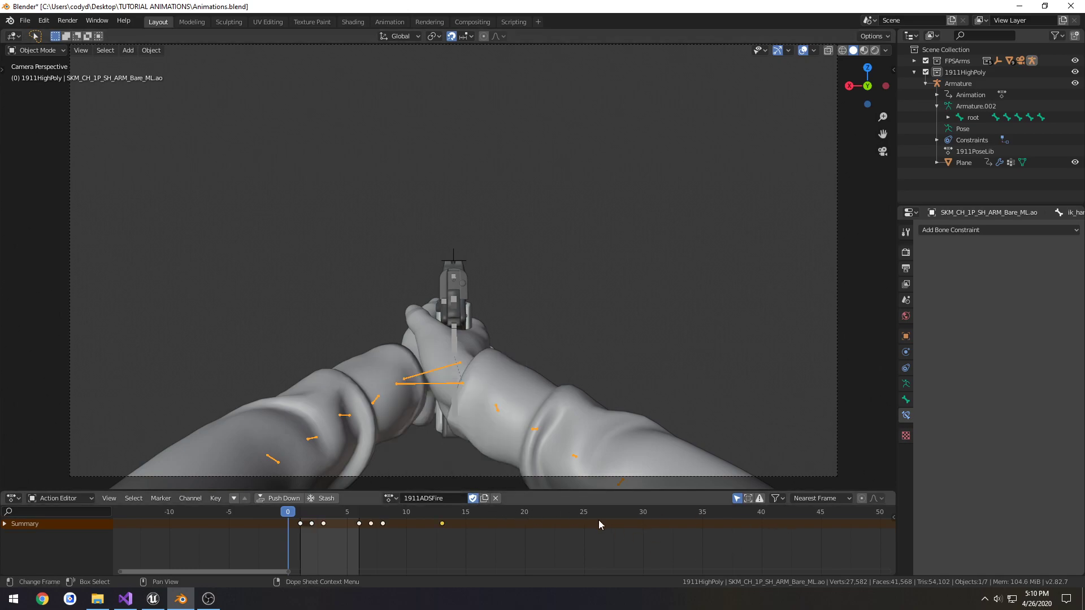
Switch to the Timeline, set the end frame to 13, and play back the fire animation.
click(12, 498)
click(146, 411)
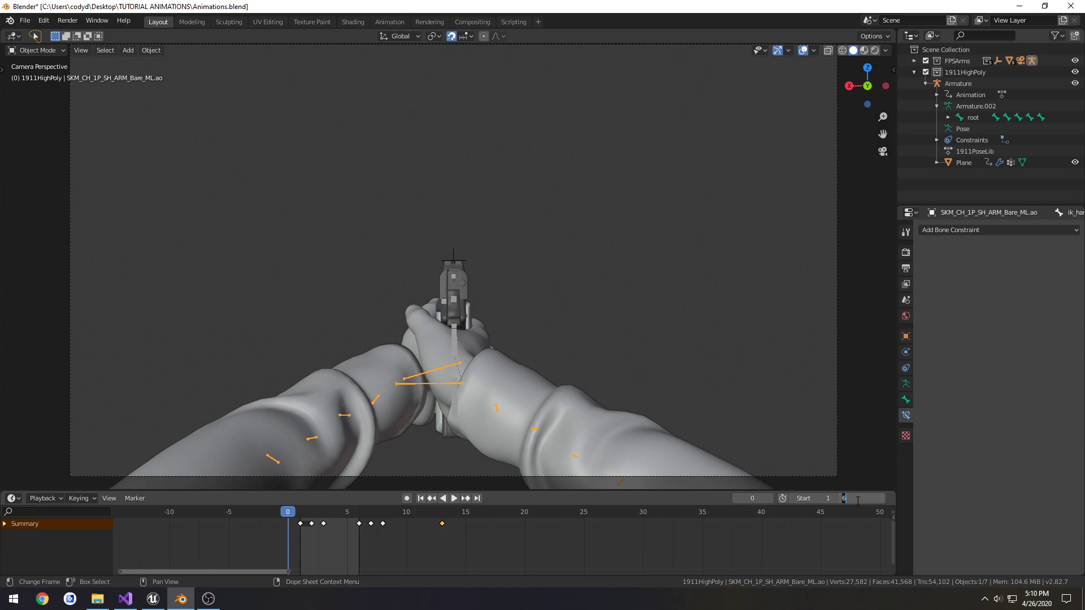
text(12)
key(Return)
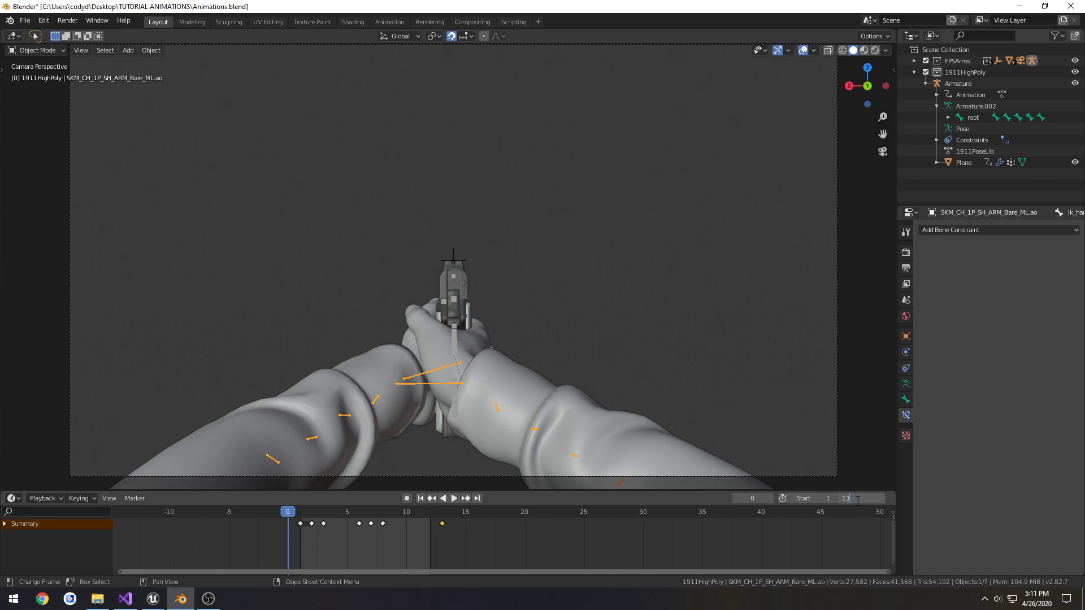
key(Return)
key(space)
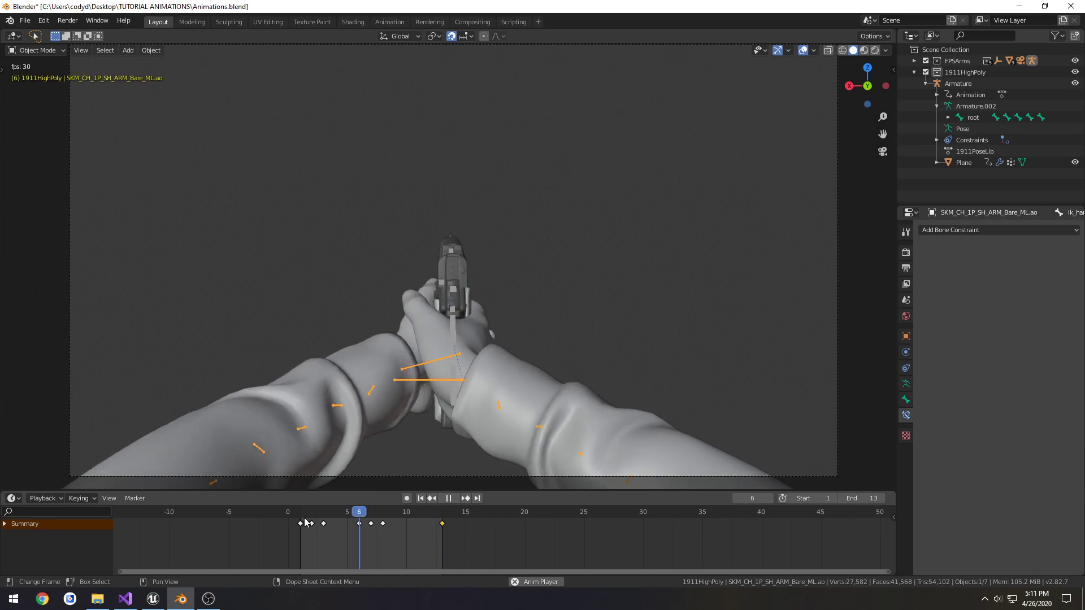
click(152, 599)
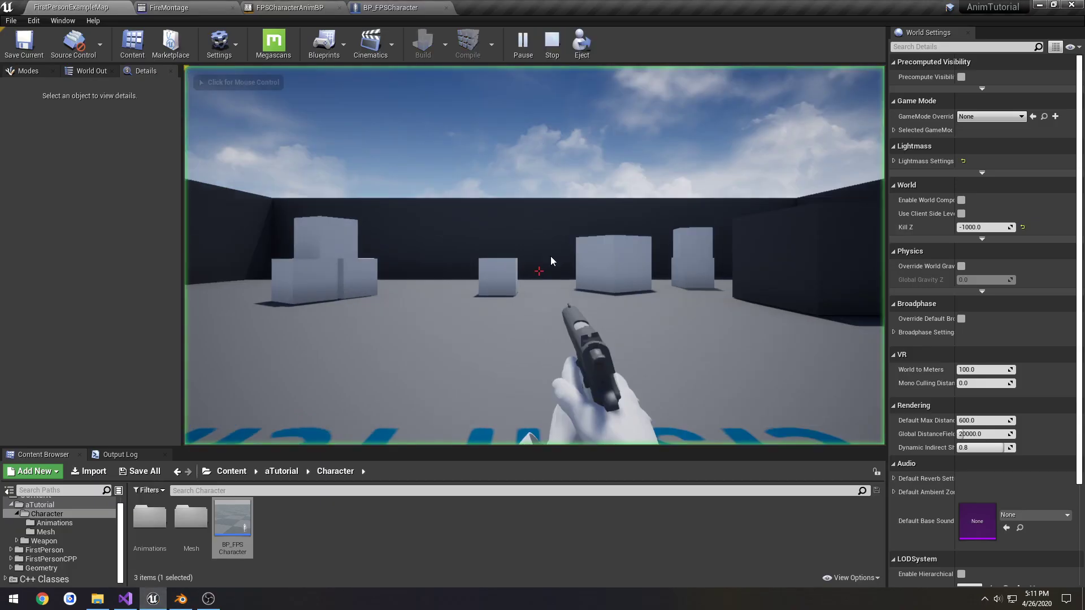
Stop play, set FireMontage's Blend In time to 0.0, and save it.
click(551, 261)
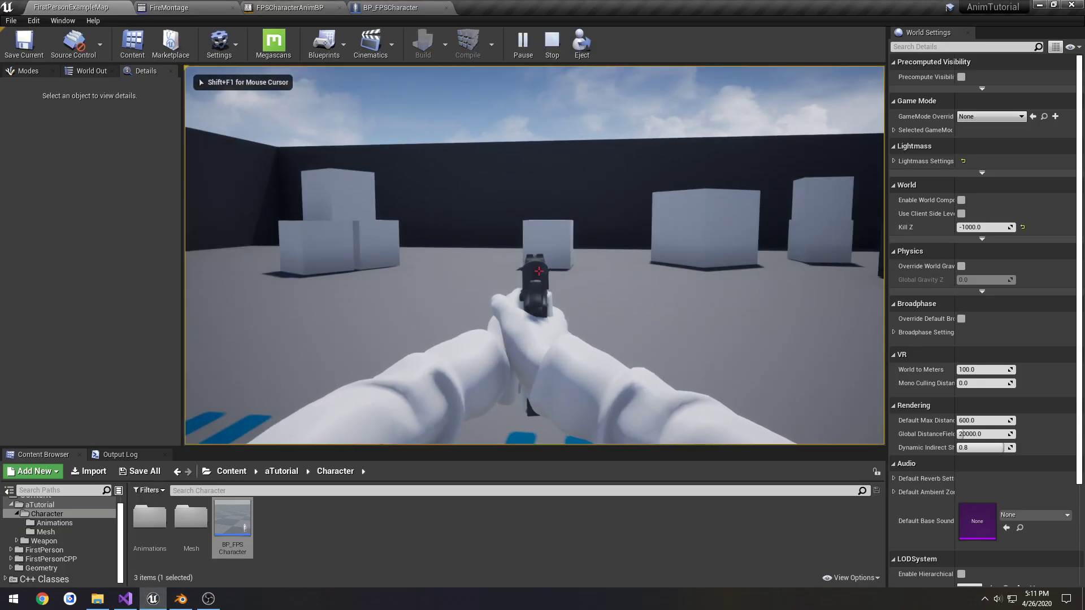
key(Escape)
click(169, 7)
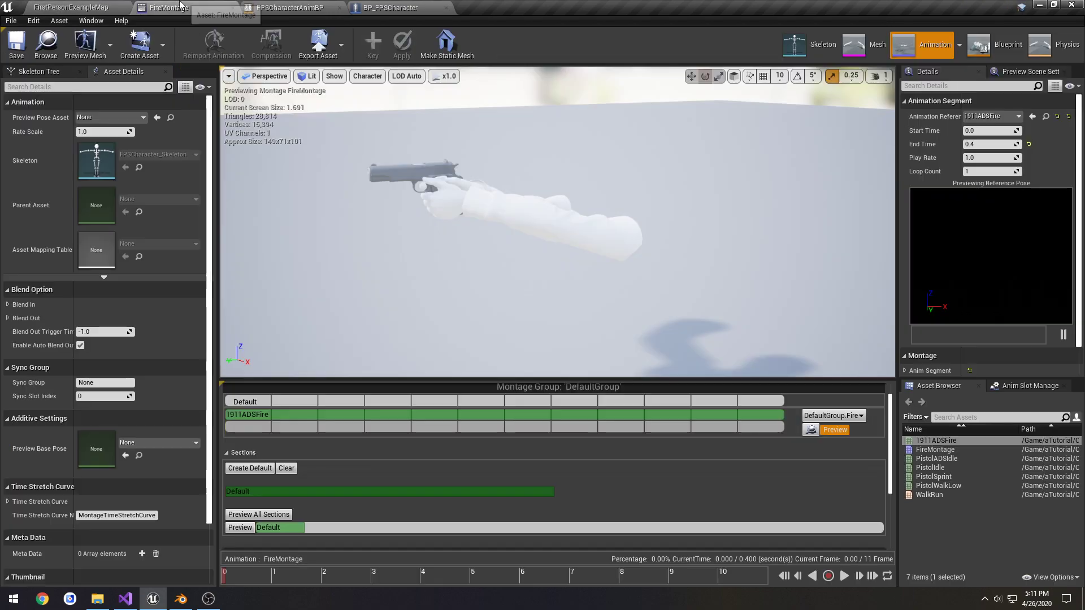
click(8, 319)
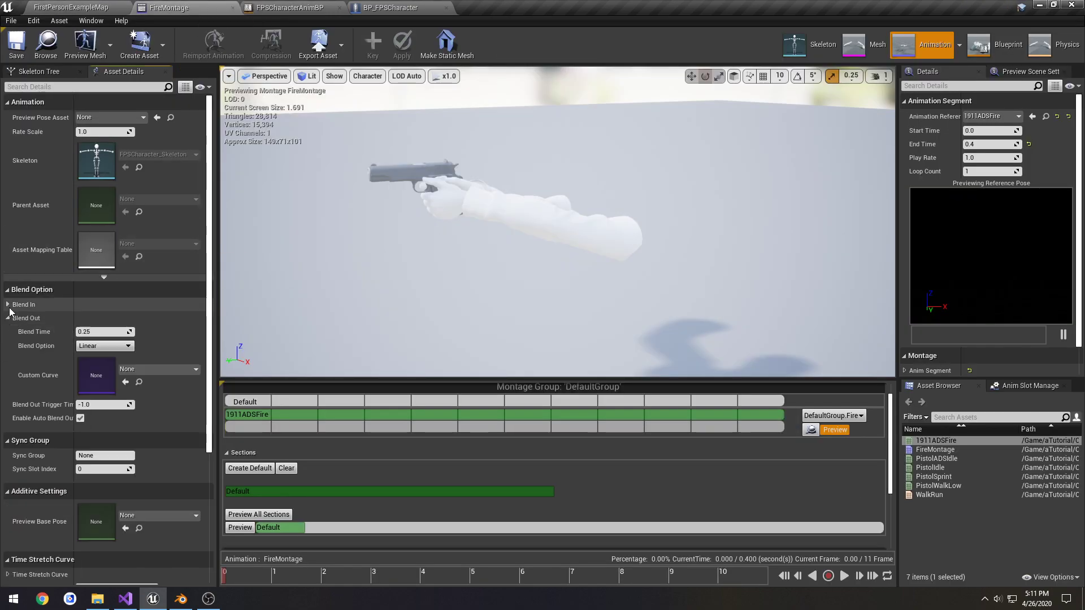
click(7, 305)
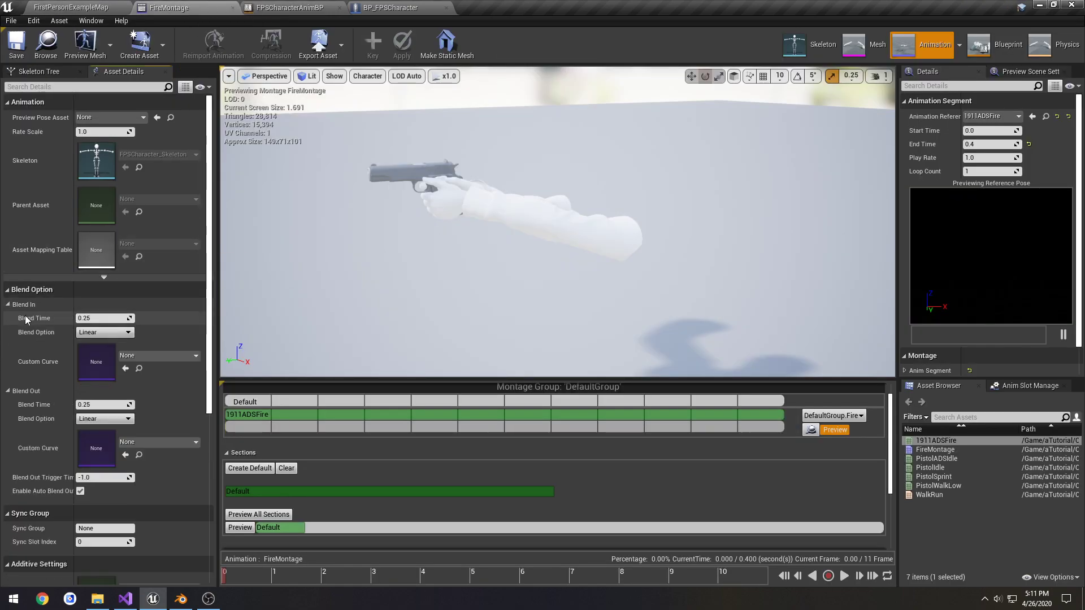
click(100, 318)
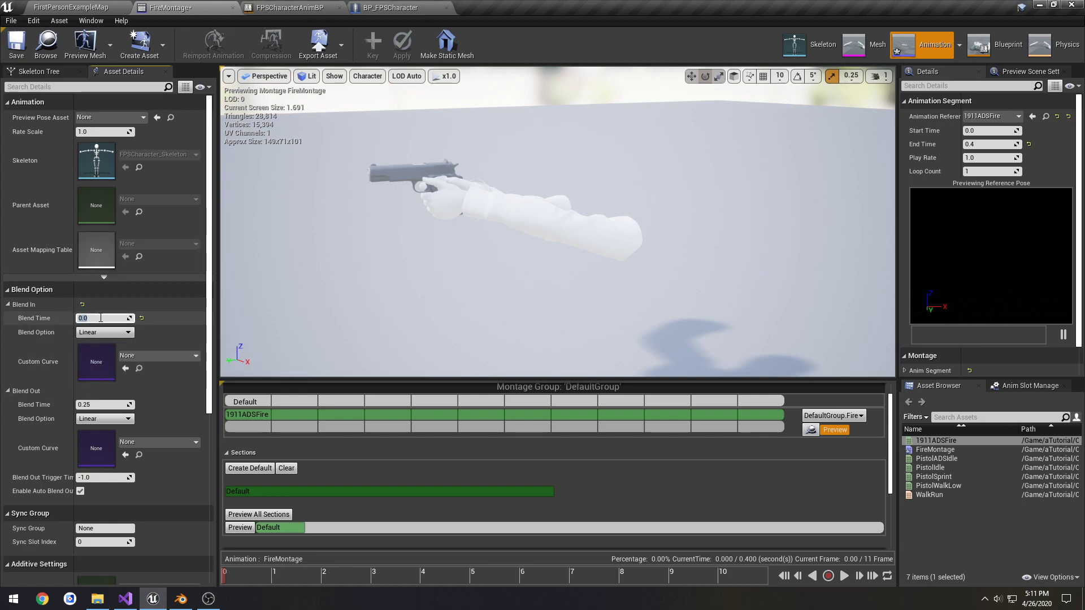
click(16, 44)
Play the map and fire the pistol eight times to test the 0.0 blend-in recoil.
click(72, 8)
click(523, 44)
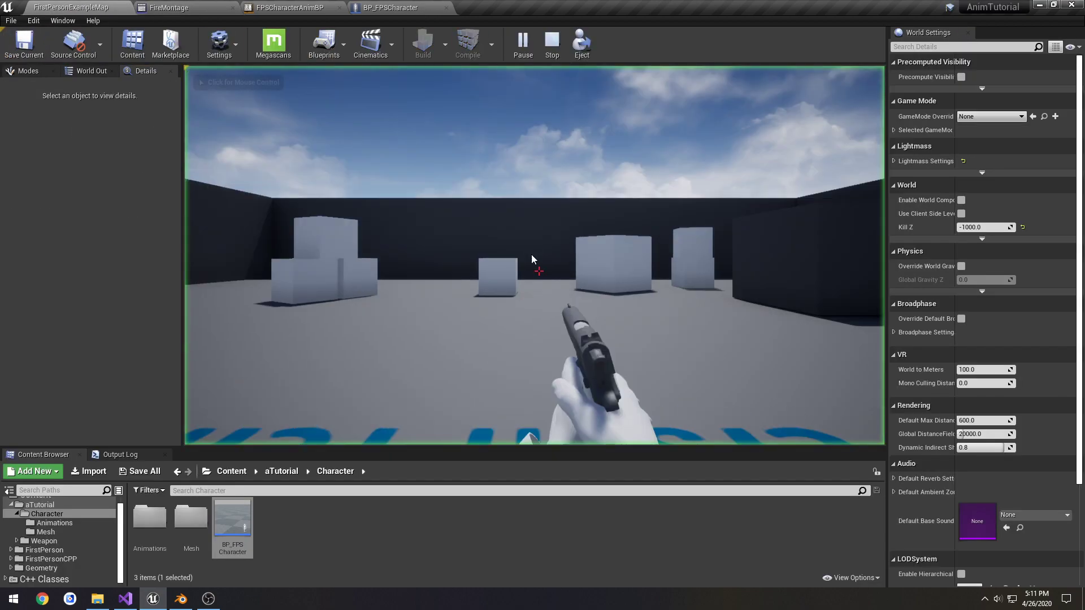
click(532, 259)
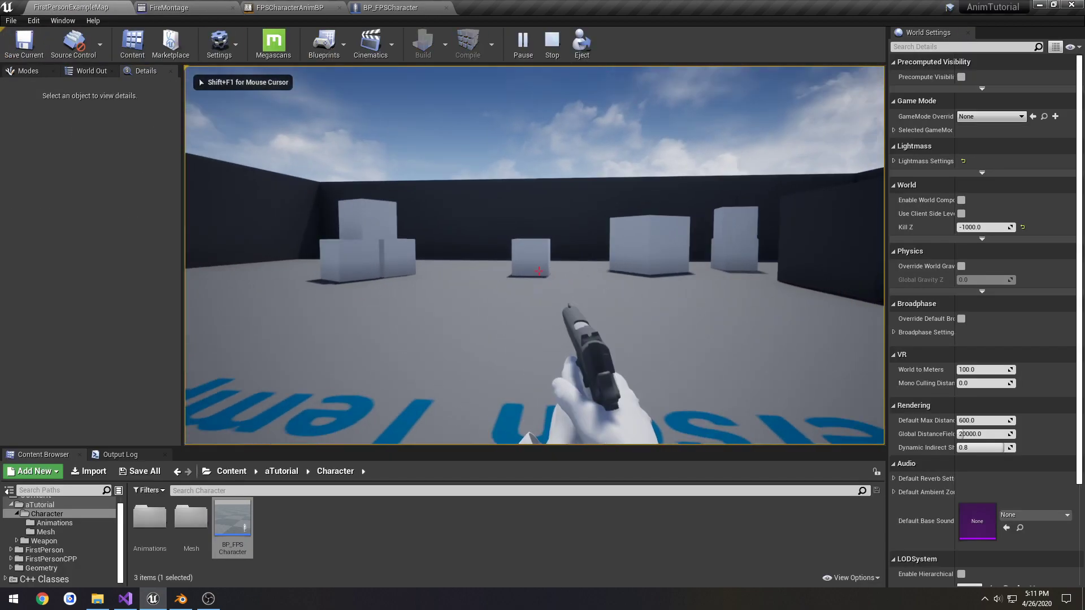
click(538, 271)
click(538, 271)
click(538, 271)
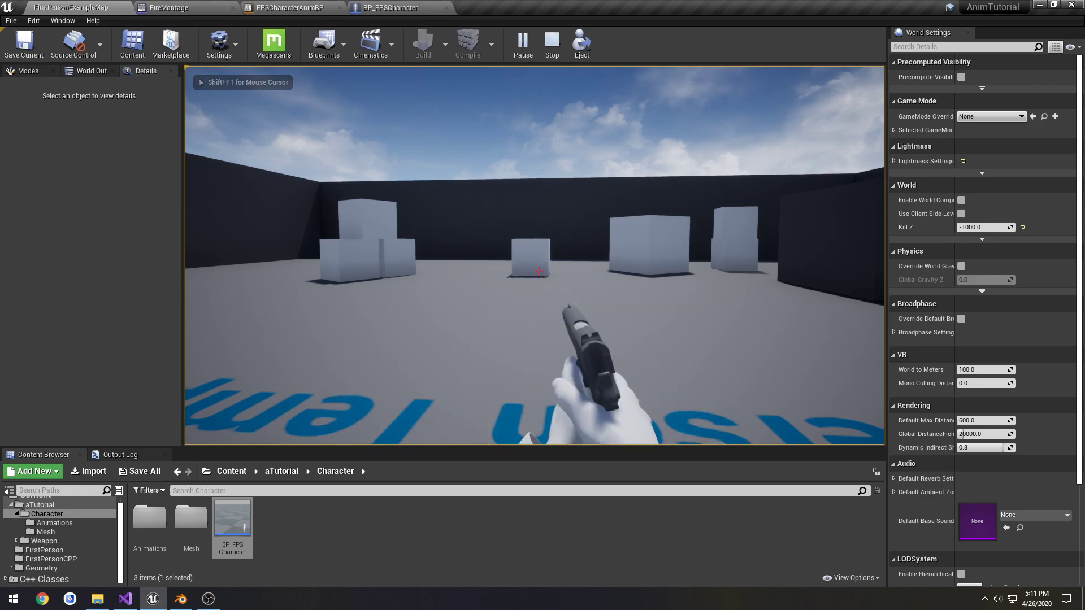
click(540, 271)
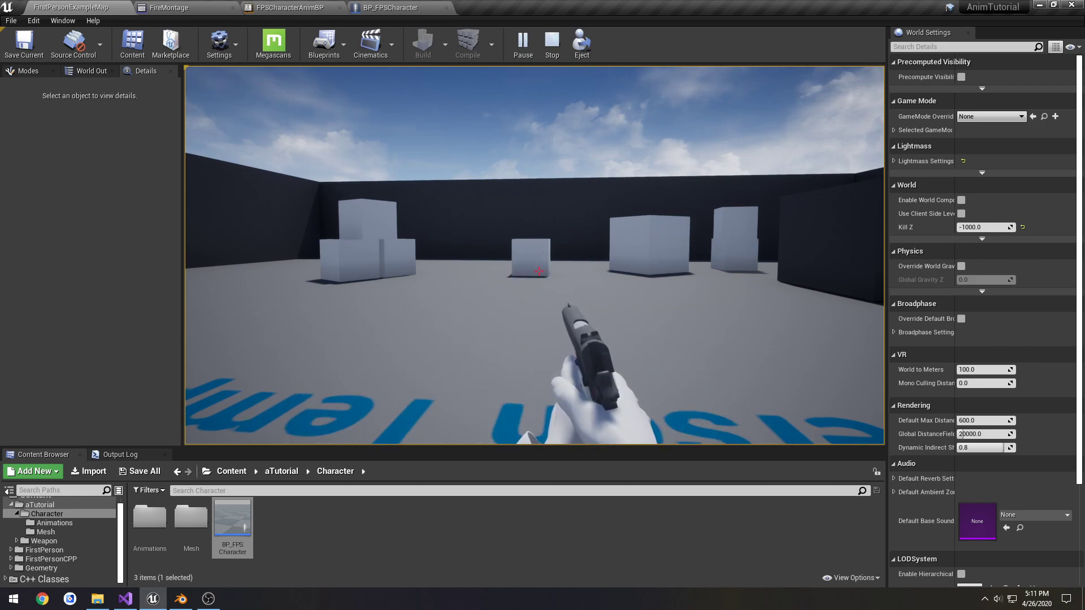
click(539, 271)
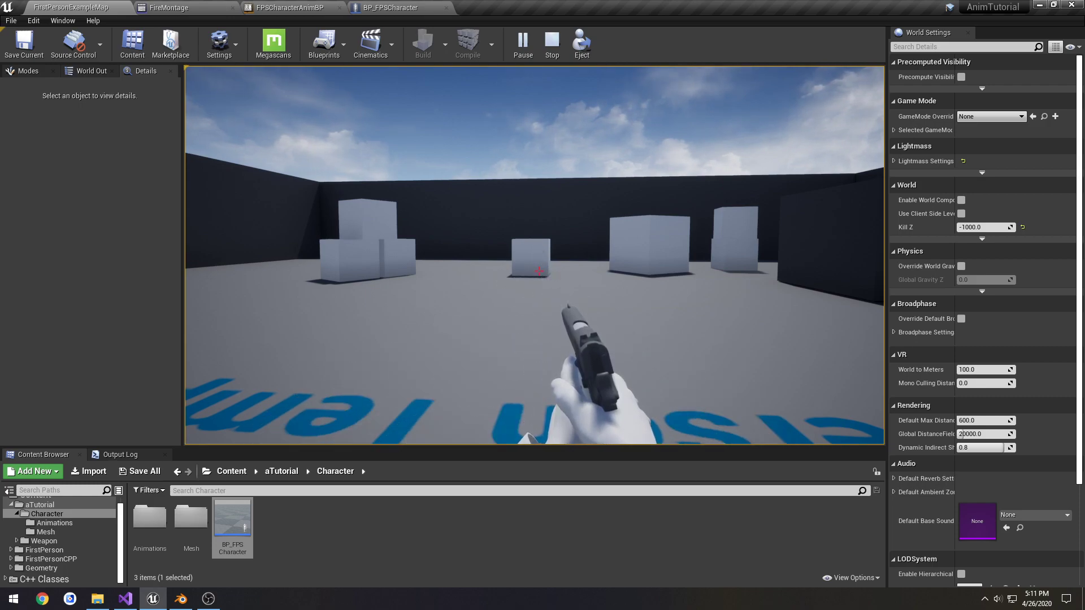
click(539, 271)
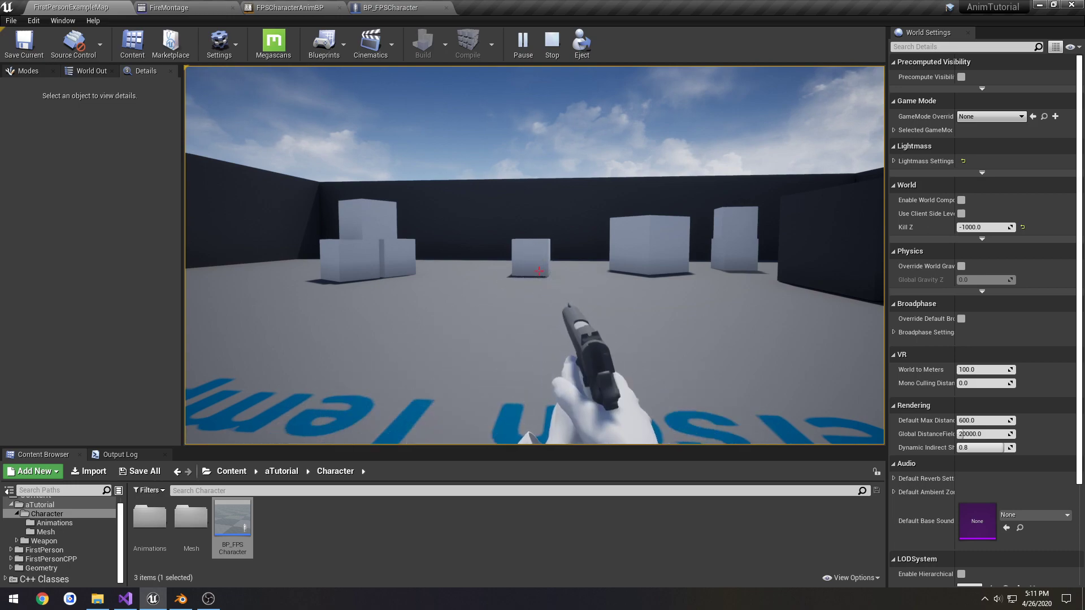
click(539, 271)
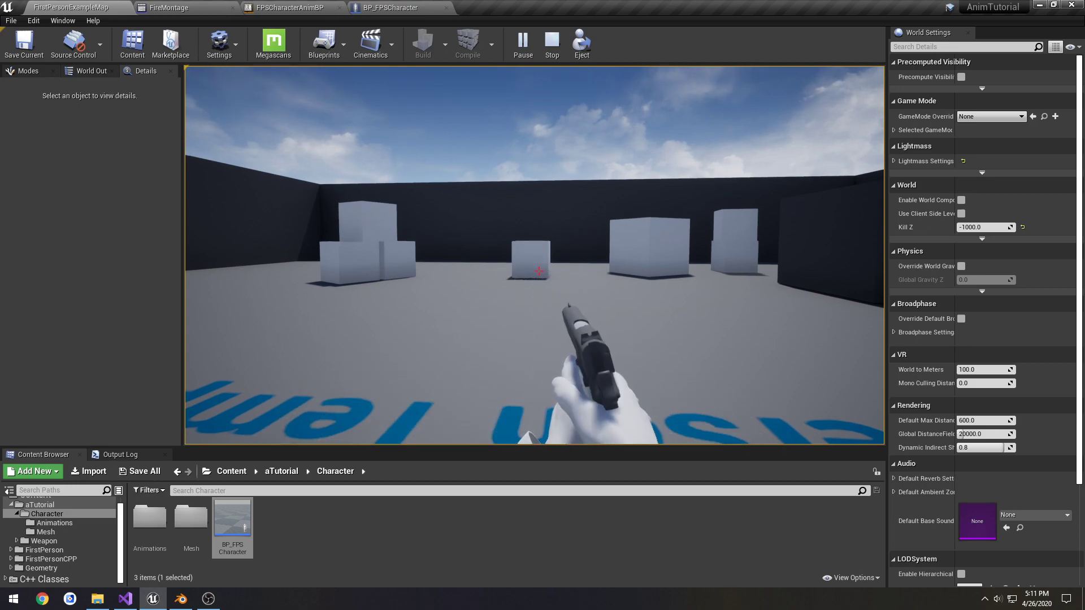
click(539, 271)
Walk forward and back, aim down the sights, then stop the play session.
key(w)
key(s)
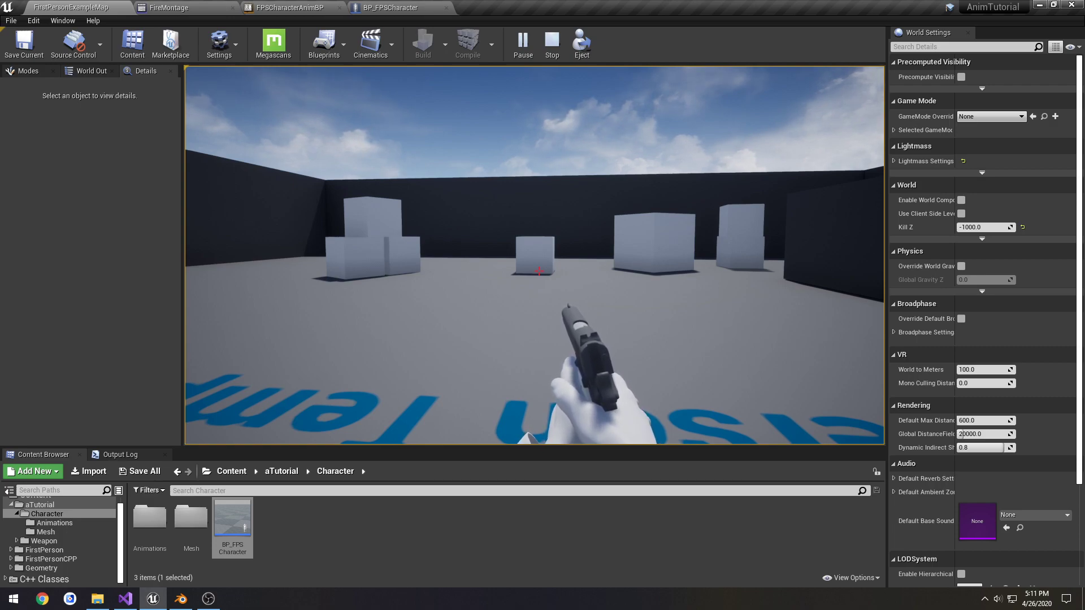
right_click(538, 272)
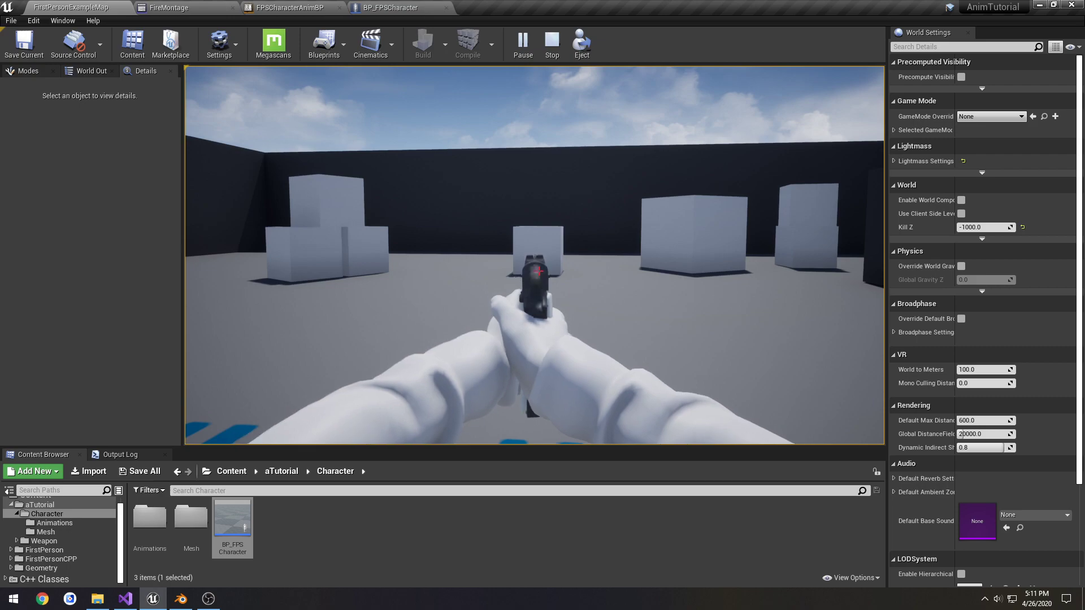
key(Escape)
Set FireMontage's Blend Out time to 0 and save the asset.
click(170, 8)
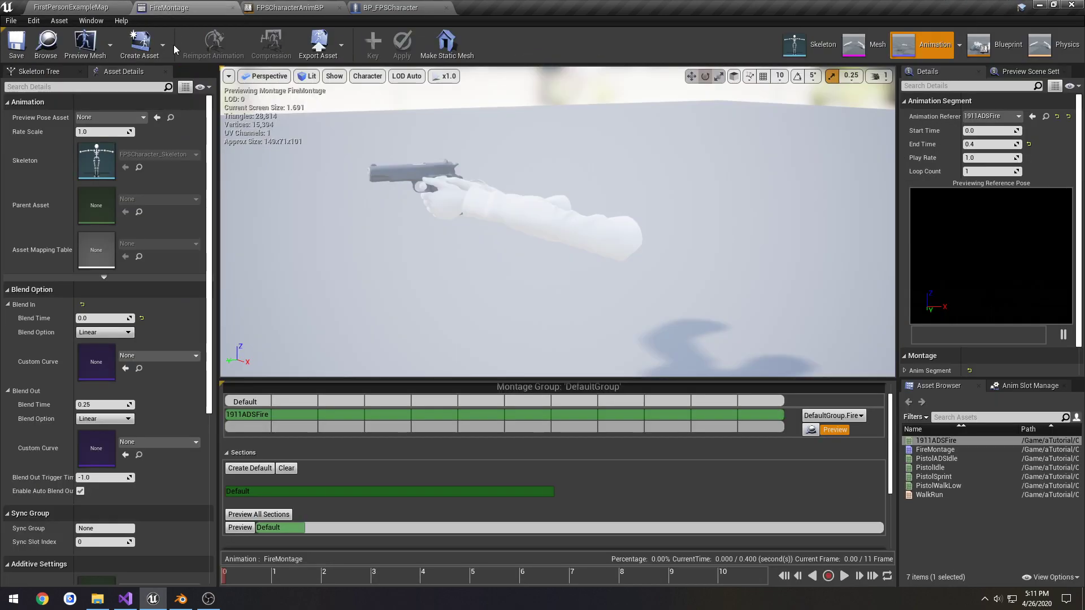
click(98, 405)
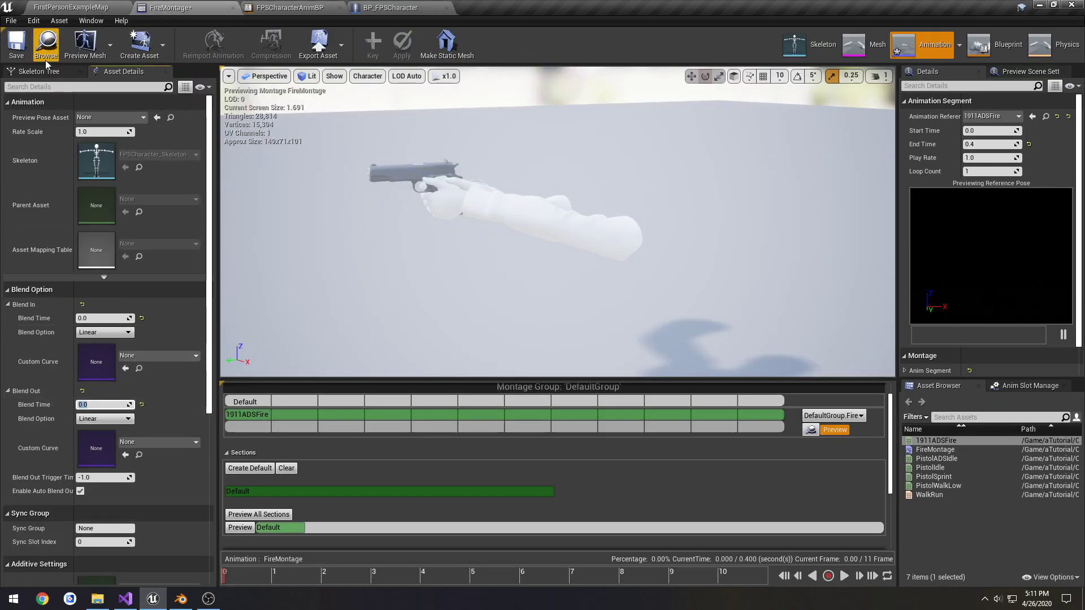
click(17, 45)
Play the map full screen, aiming, firing and walking to test recoil with zero blend times.
click(78, 7)
click(523, 45)
click(557, 252)
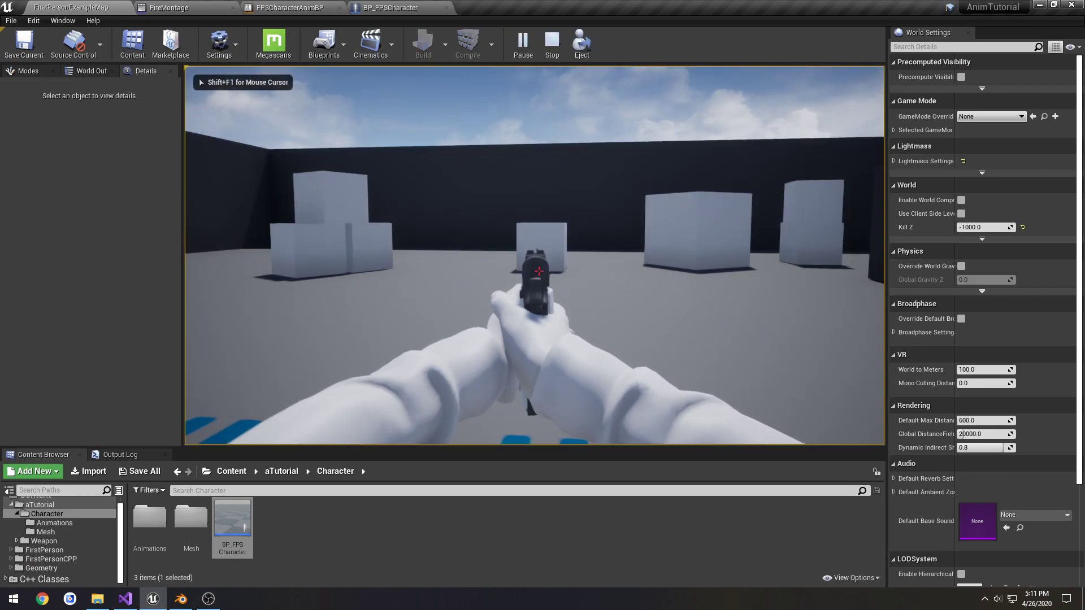
right_click(534, 255)
click(535, 255)
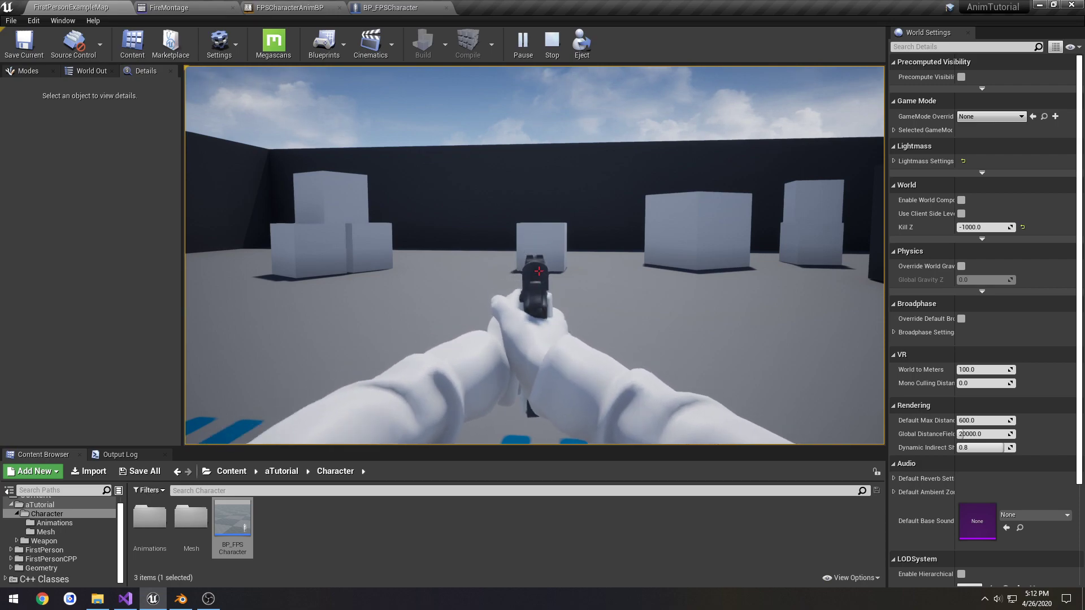
key(F11)
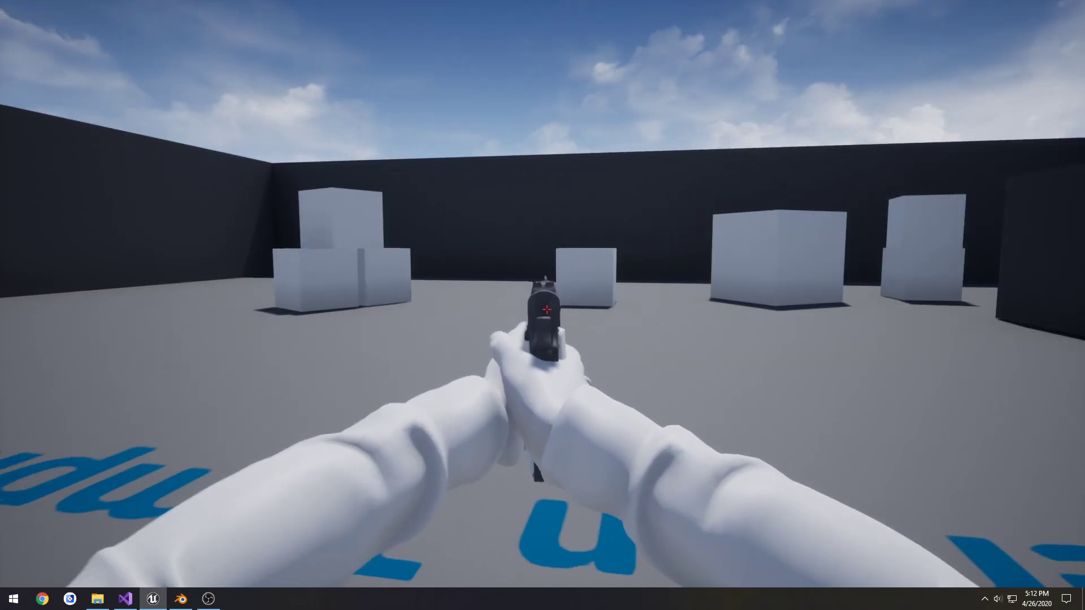
key(w)
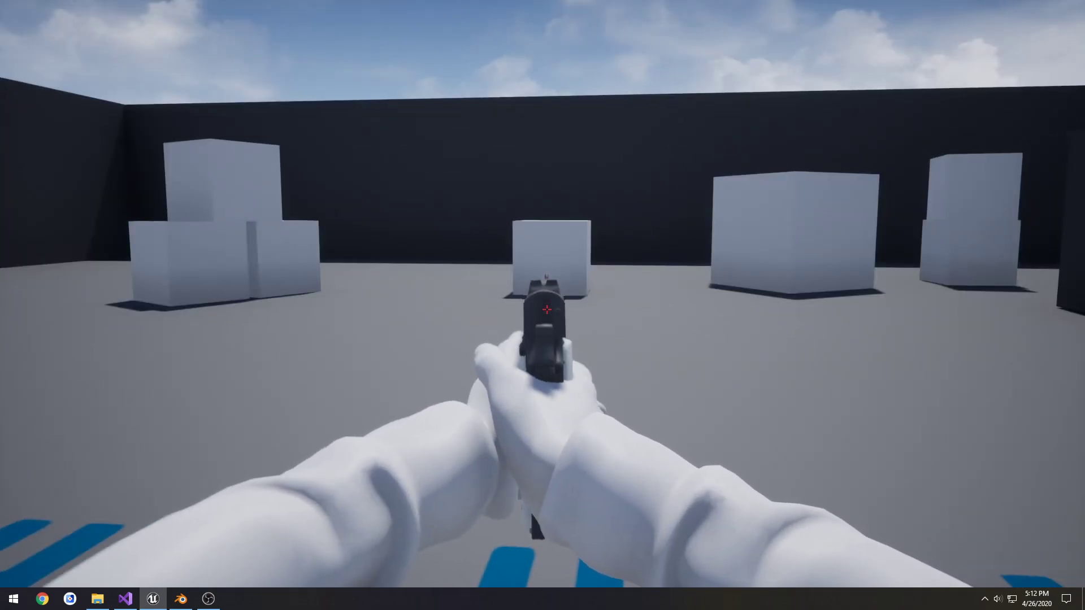
key(w)
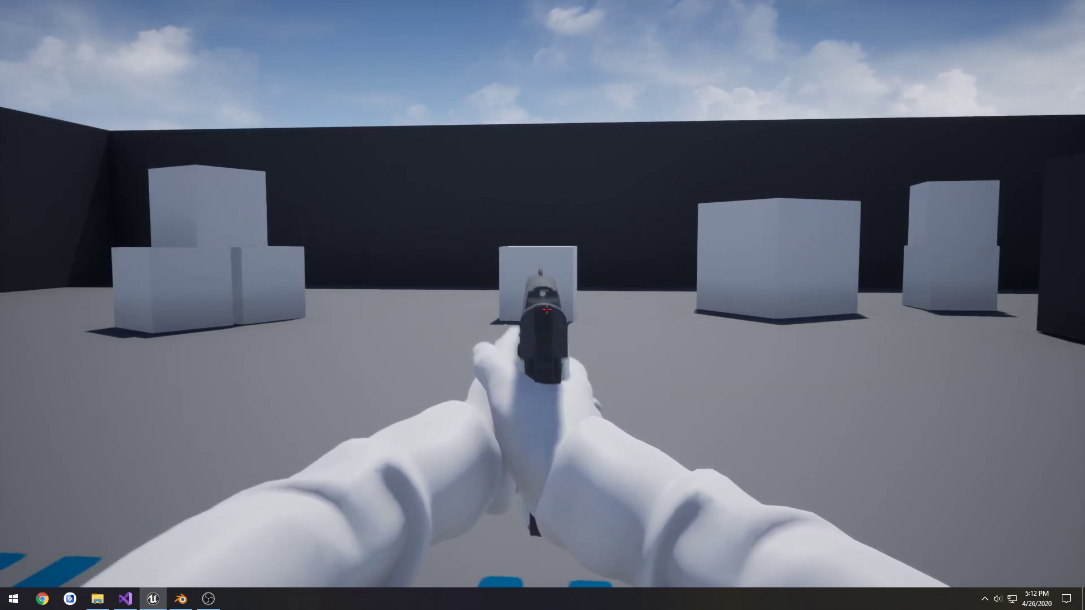
right_click(547, 310)
key(F11)
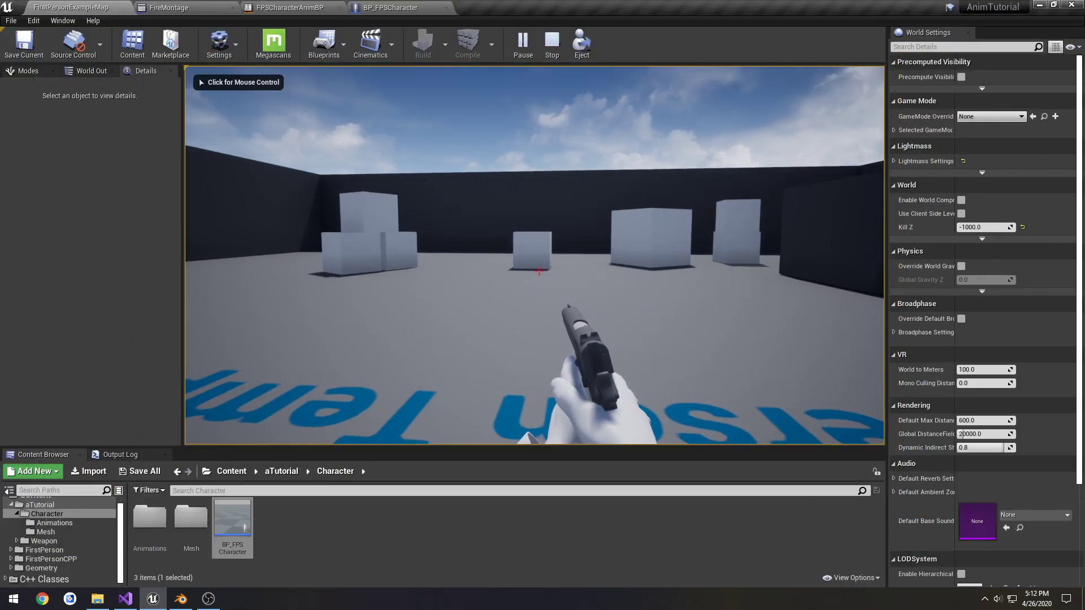
Stop the play test and set FireMontage's Blend Out time to 0.1.
click(553, 43)
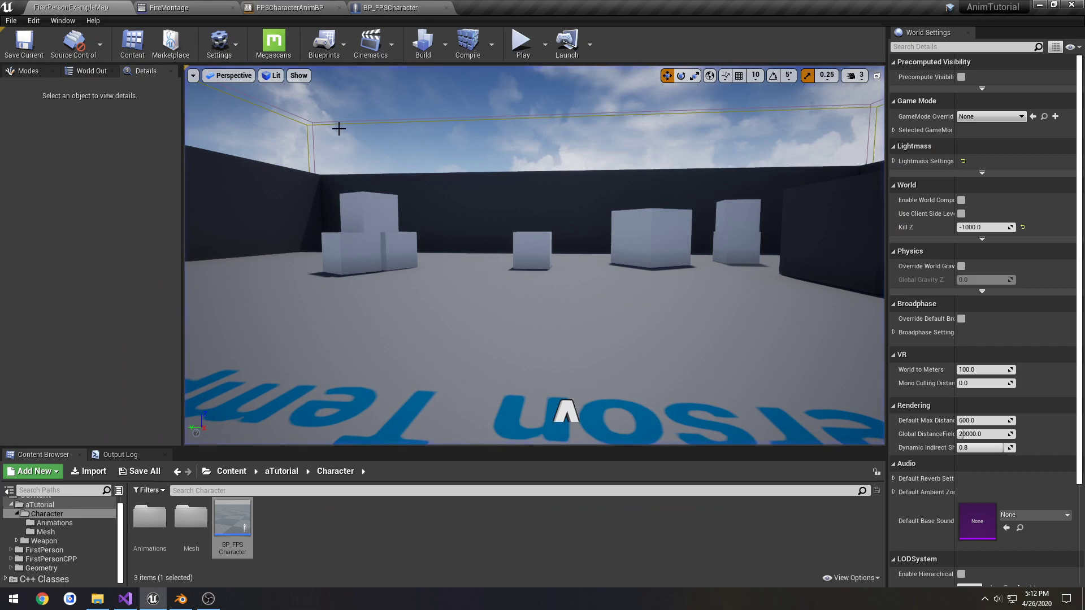
click(168, 6)
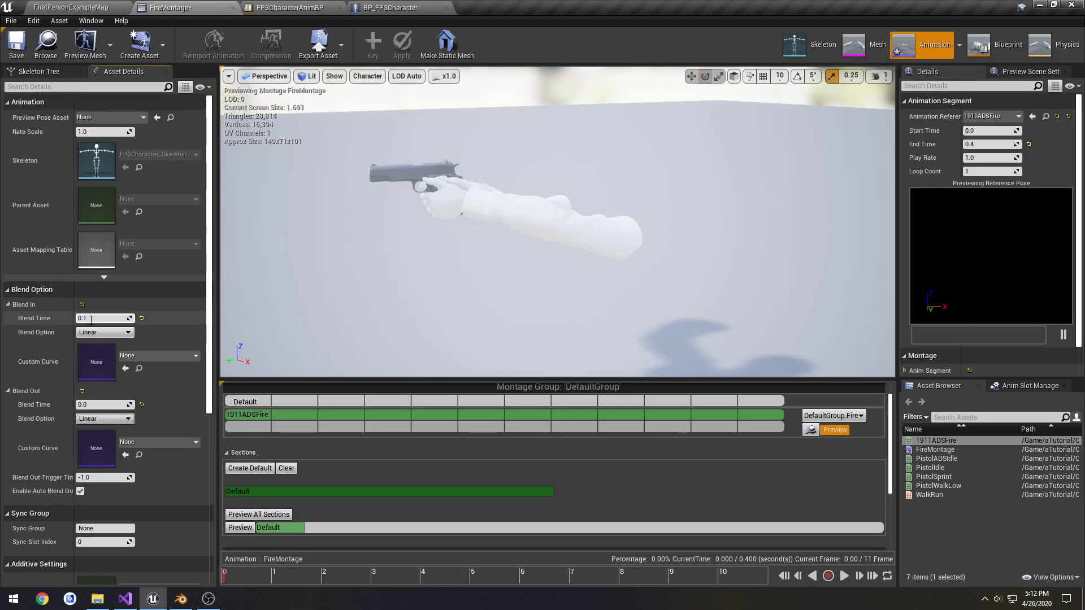
key(Return)
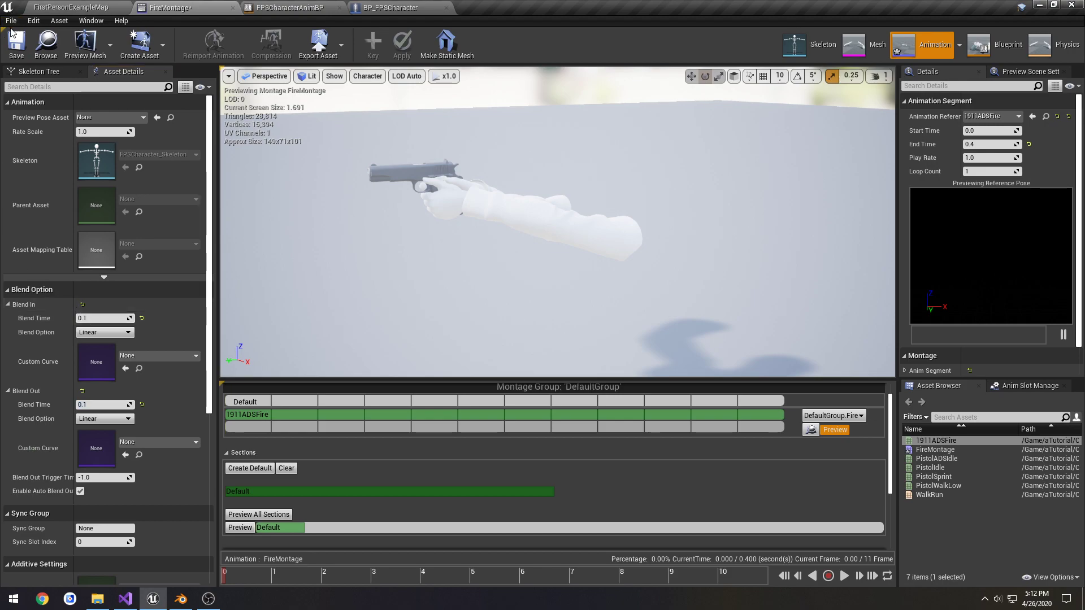
Play the map full screen, firing from the hip and aimed to check 0.1 blend recoil.
click(64, 5)
click(522, 44)
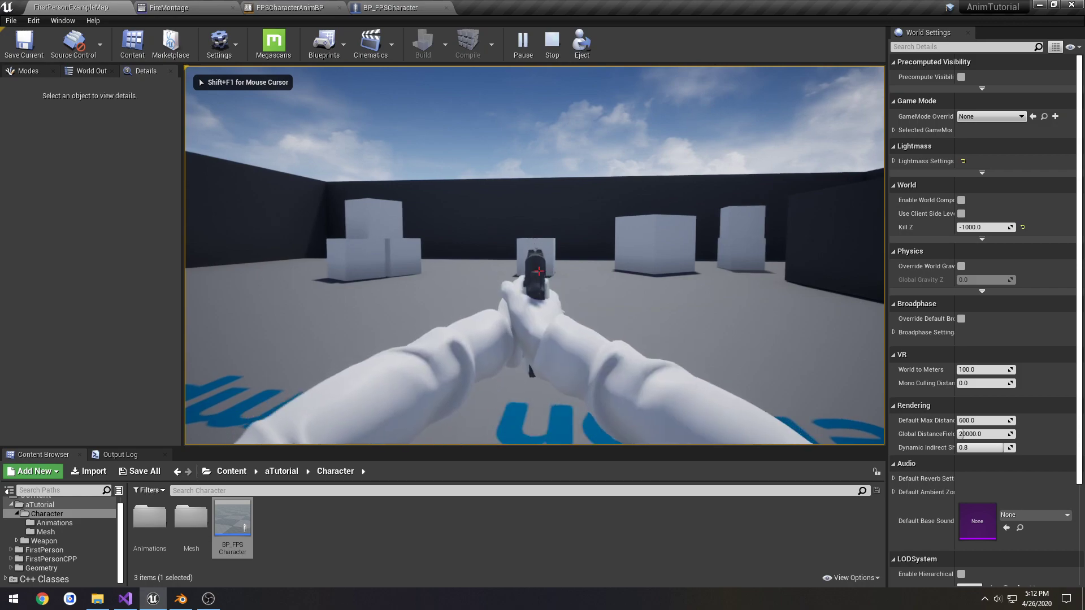
key(F11)
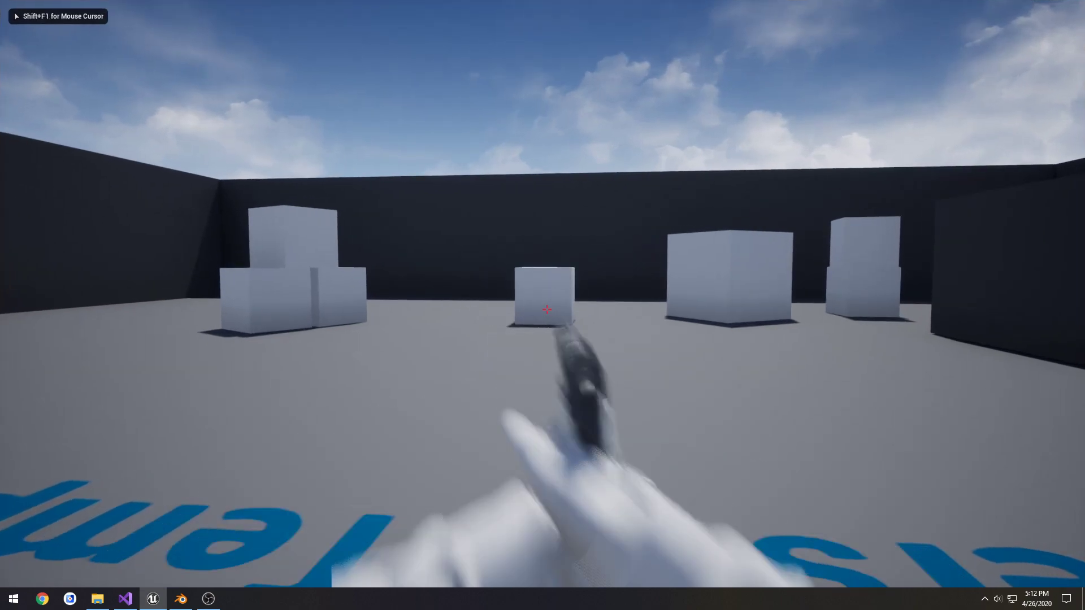
click(547, 310)
right_click(547, 310)
click(546, 310)
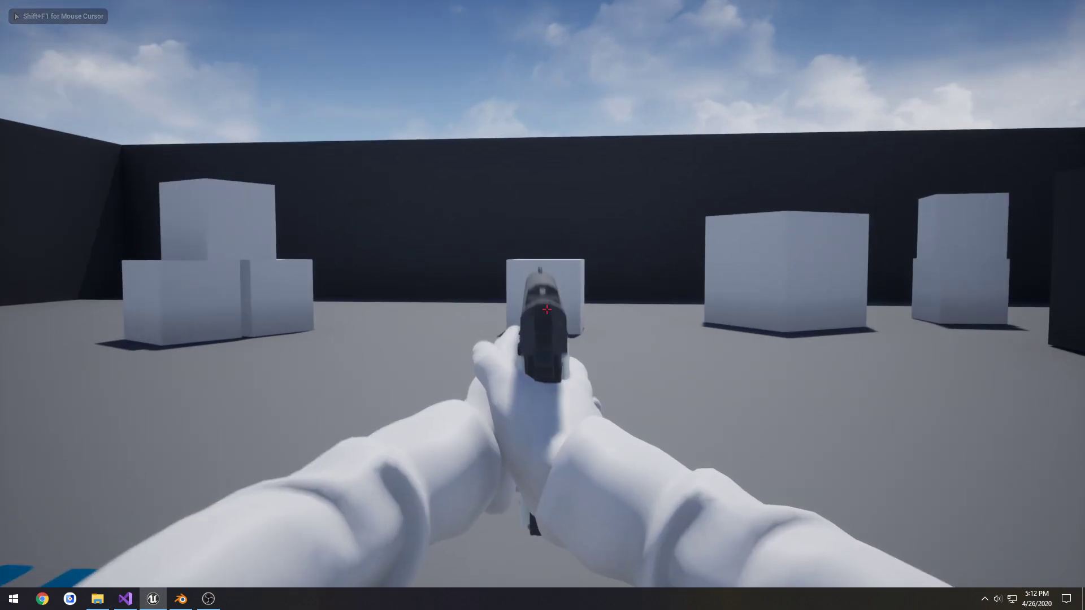
click(546, 310)
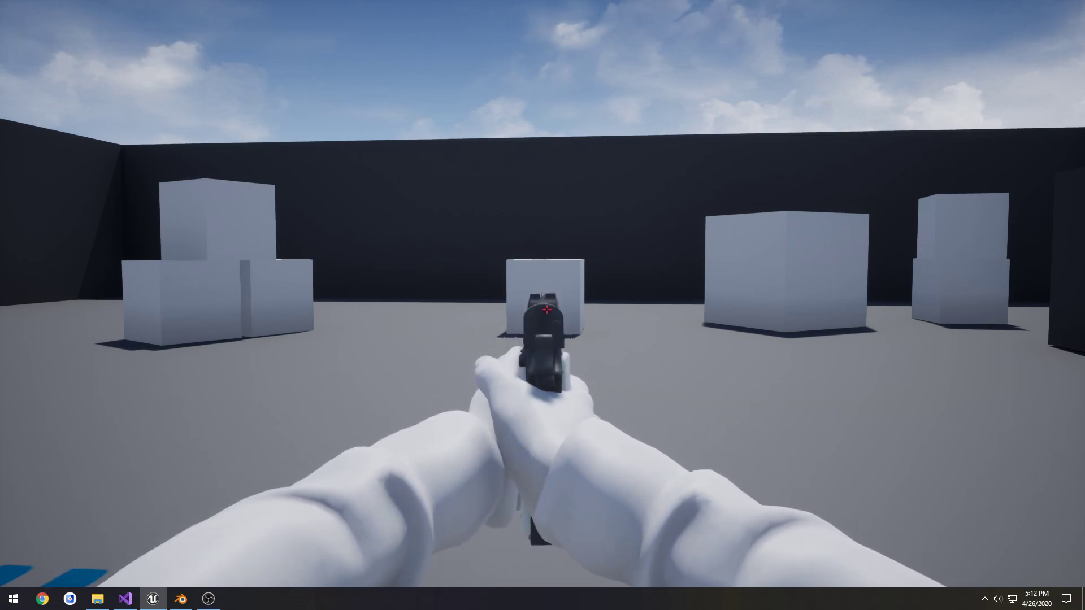
key(Escape)
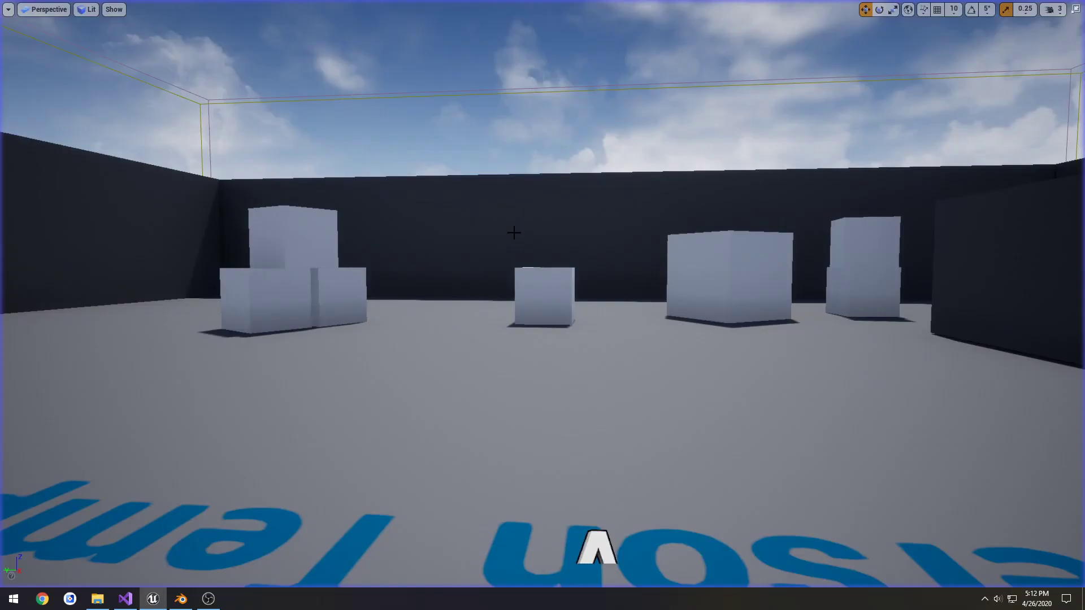
key(F11)
click(208, 6)
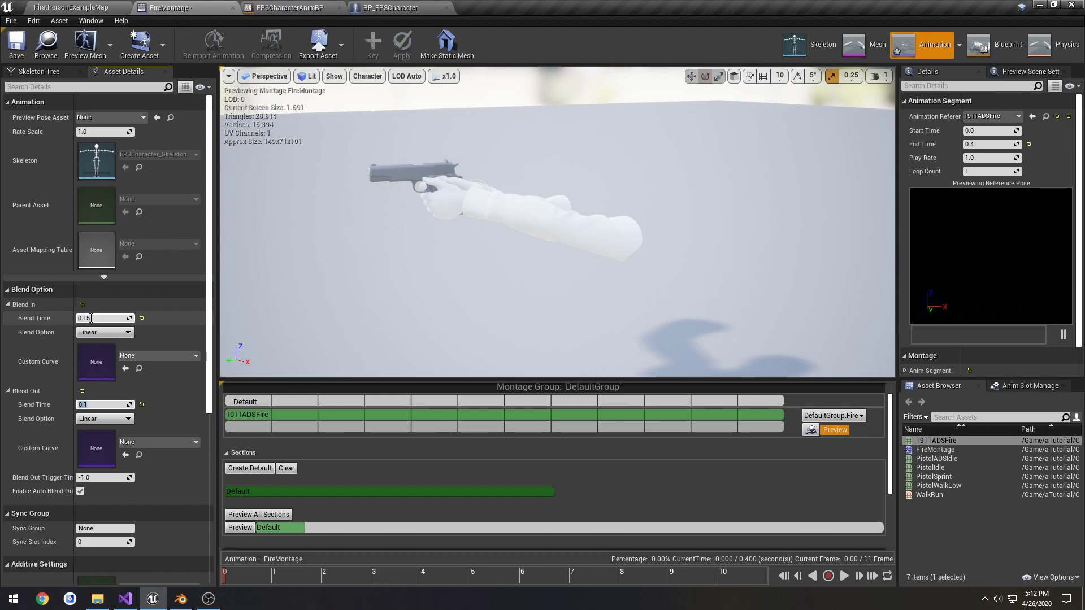
Commit Blend Out 0.15, save FireMontage, and launch a full-screen play test of the map.
key(Return)
click(17, 44)
click(70, 7)
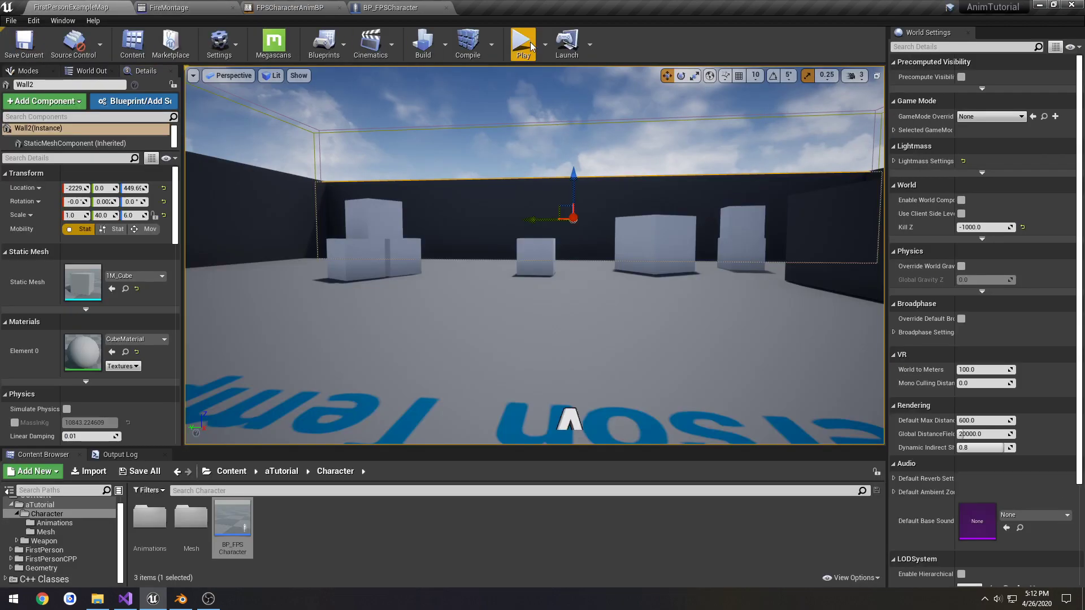
click(523, 44)
click(551, 203)
key(F11)
Fire repeatedly, aimed and from the hip, to check 0.15 blend recoil, then stop playing.
right_click(542, 305)
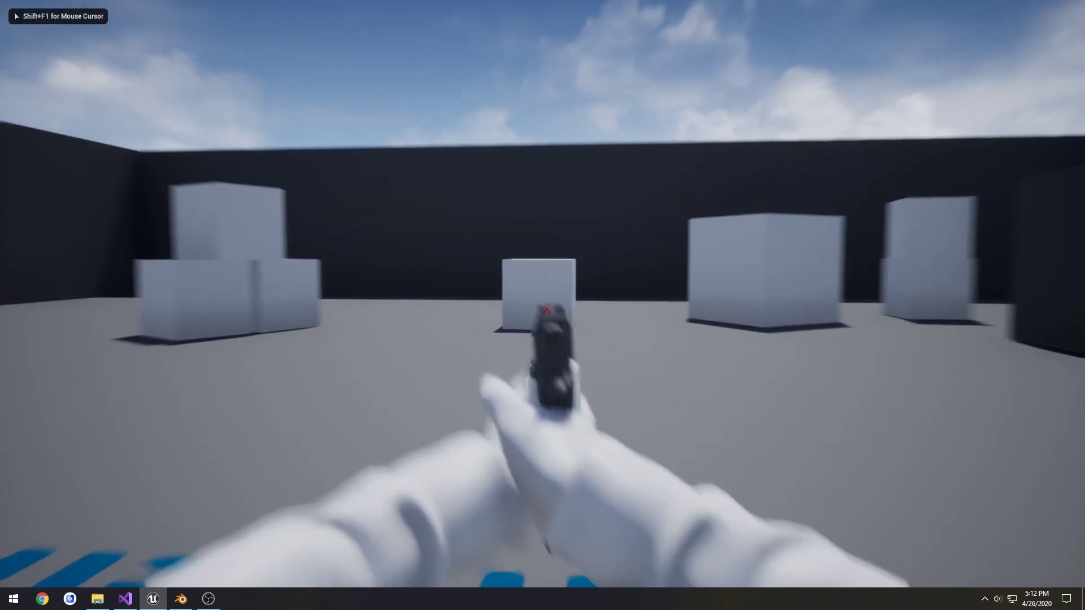
click(543, 305)
click(542, 305)
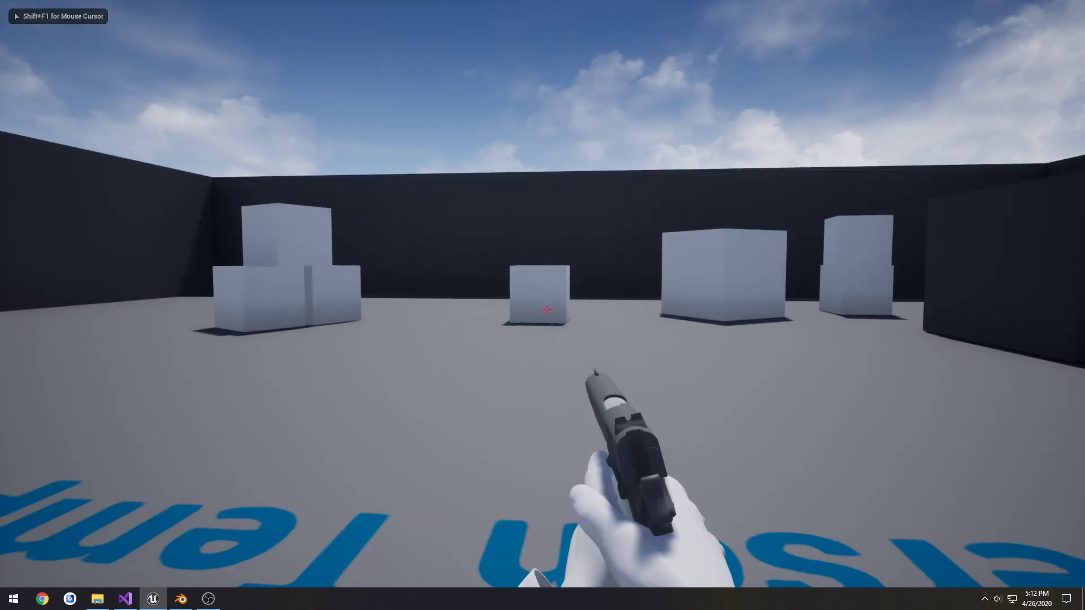
click(542, 305)
click(543, 305)
click(542, 305)
right_click(543, 305)
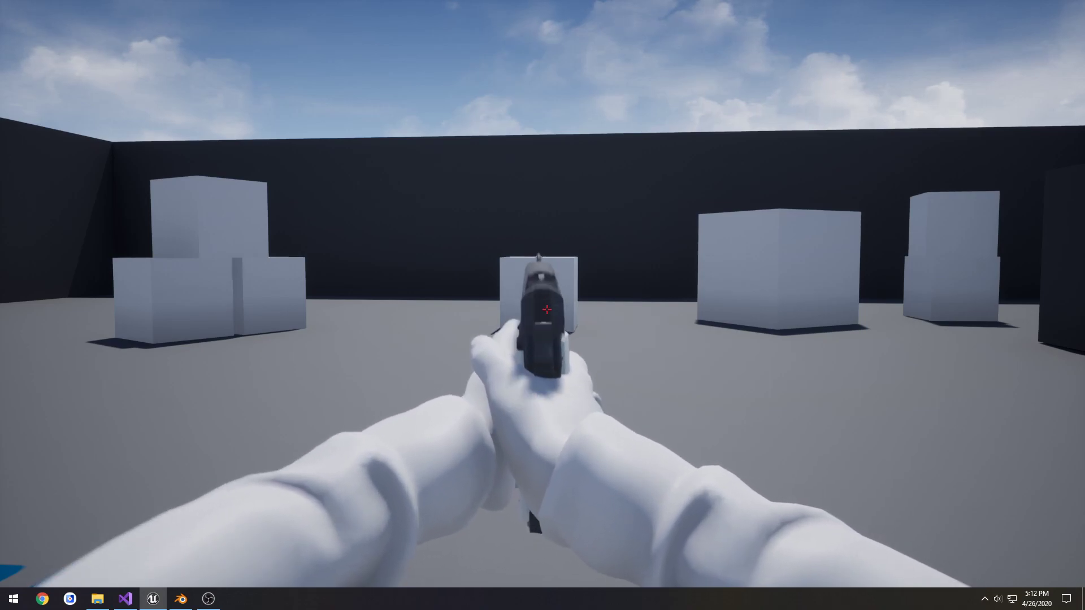
click(542, 305)
click(542, 305)
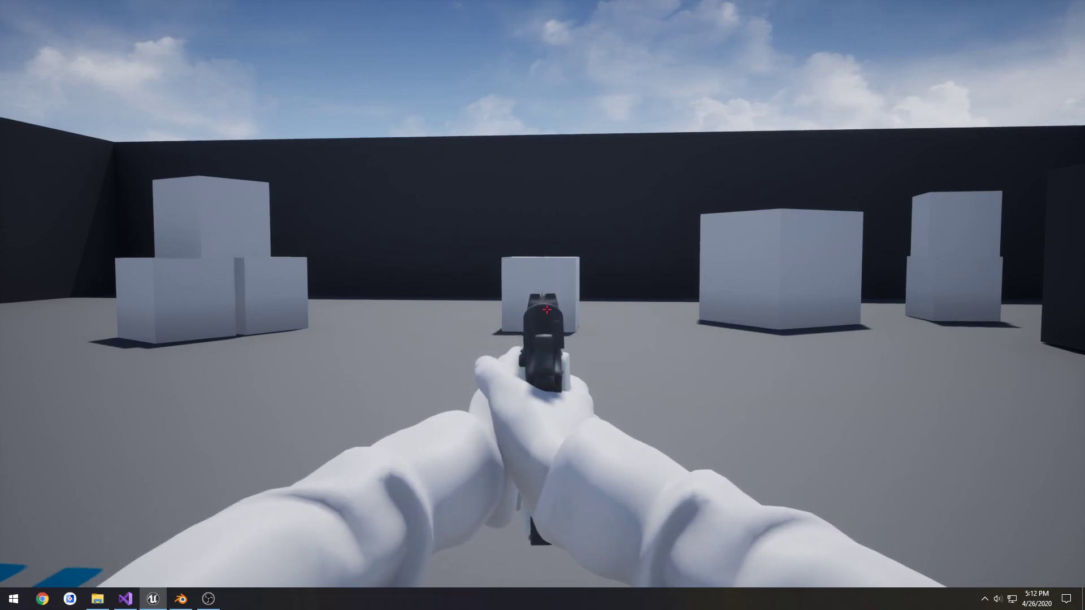
click(542, 305)
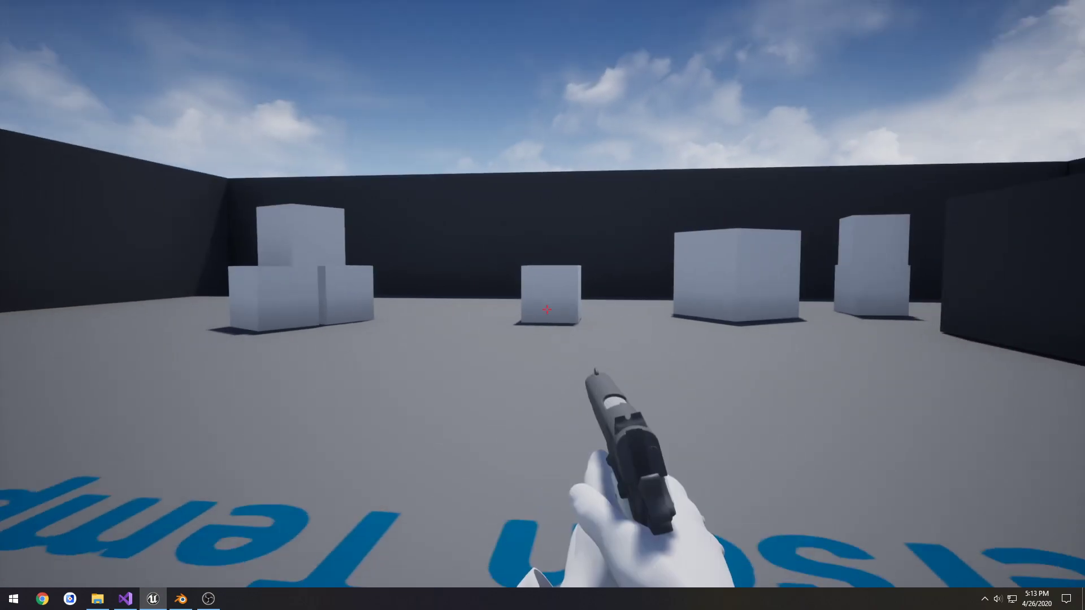
key(shift+F1)
key(F11)
key(Escape)
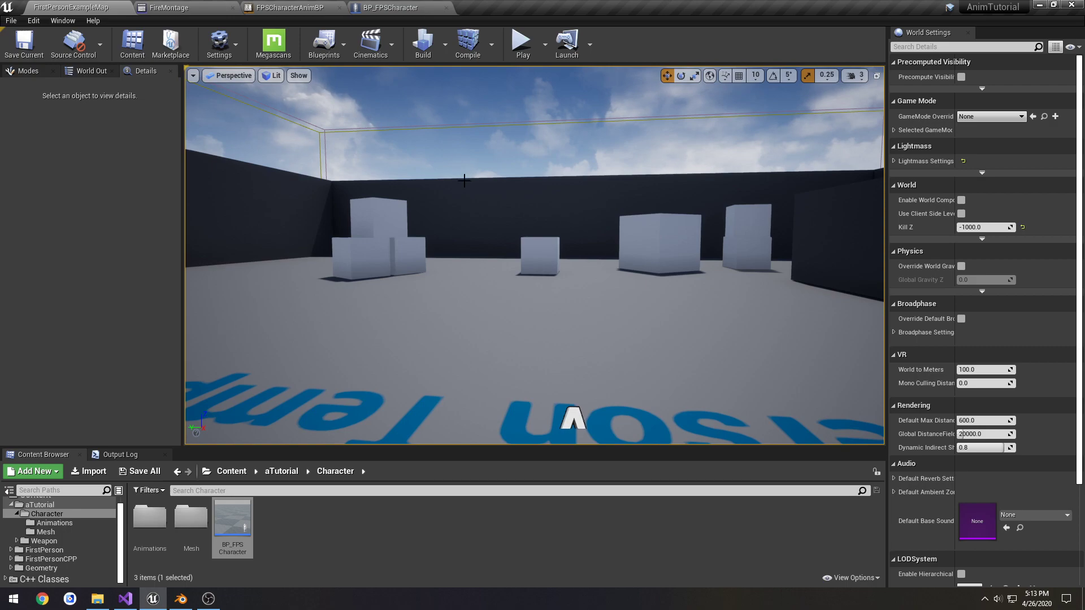
Reopen the FireMontage editor and orbit the preview around the pistol arms.
click(192, 6)
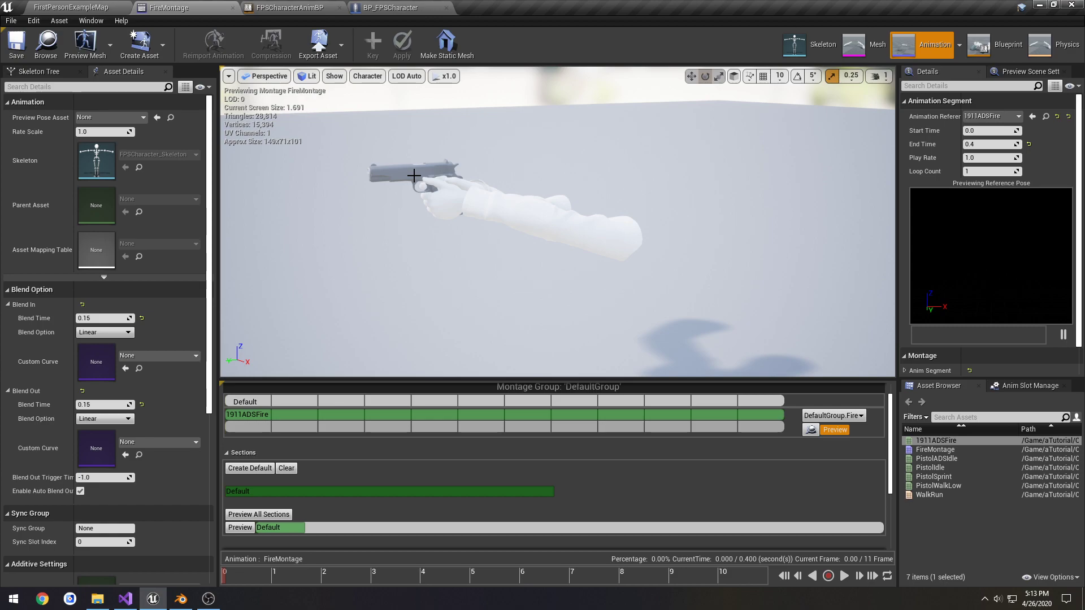
right_drag(413, 176, 389, 164)
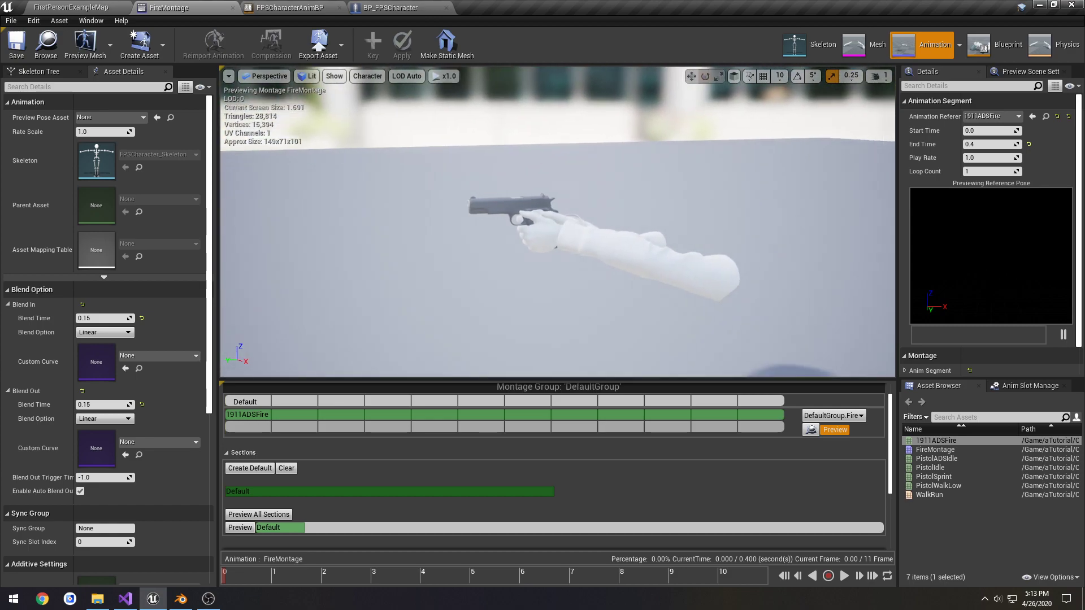